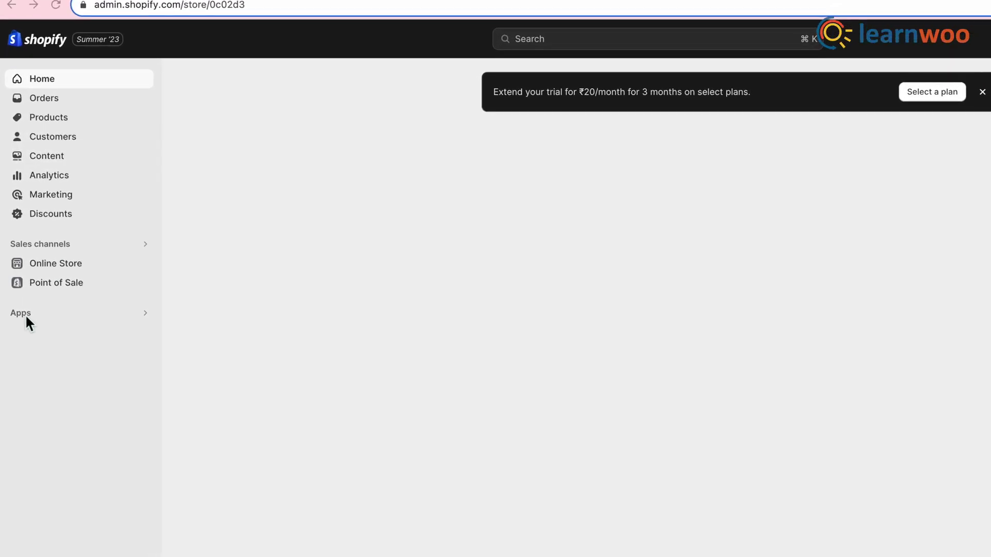
# Search the Shopify App Store for "Appstle loyalty and rewards" and open the Appstle Loyalty & Rewards listing.
pyautogui.click(37, 337)
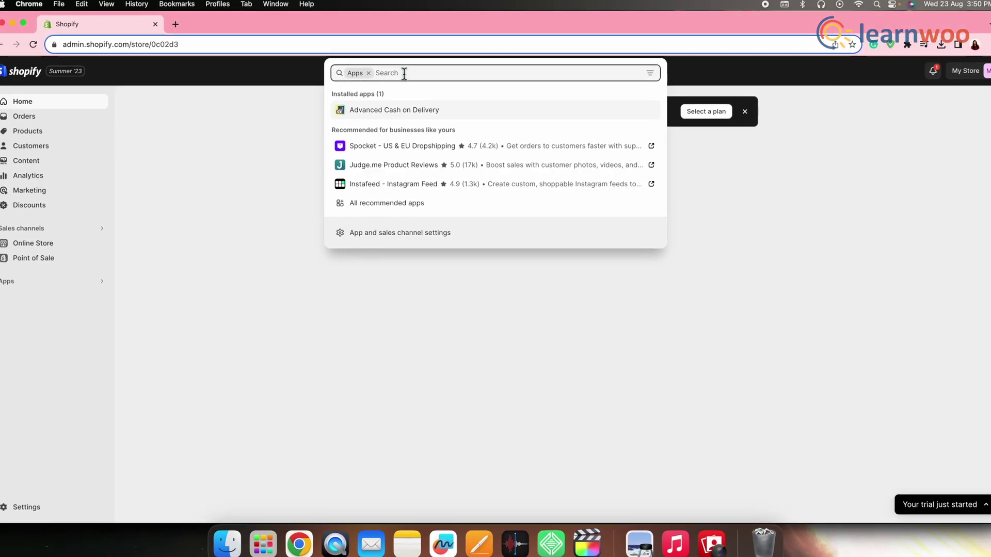
pyautogui.write('Appstle')
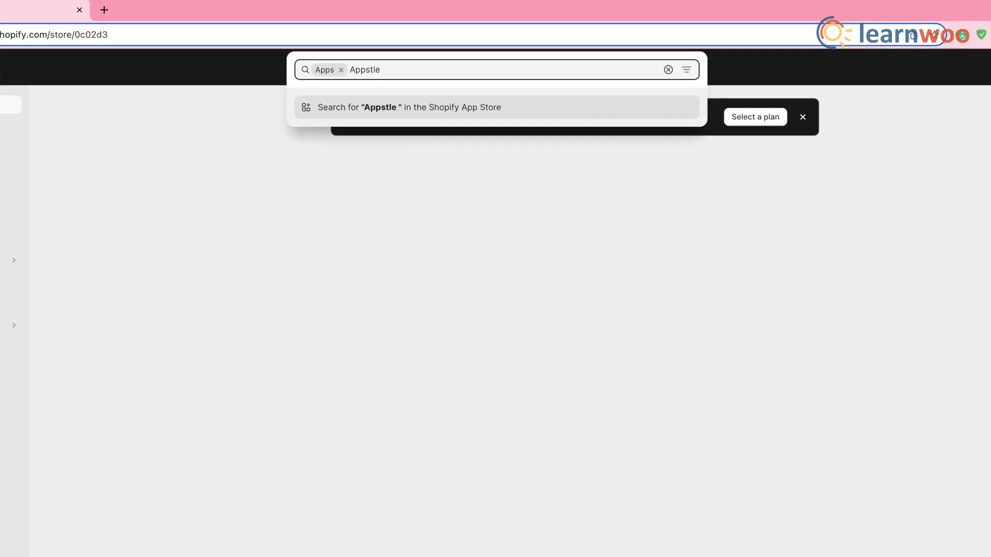
pyautogui.write(' loyalty an')
pyautogui.write('d rewards')
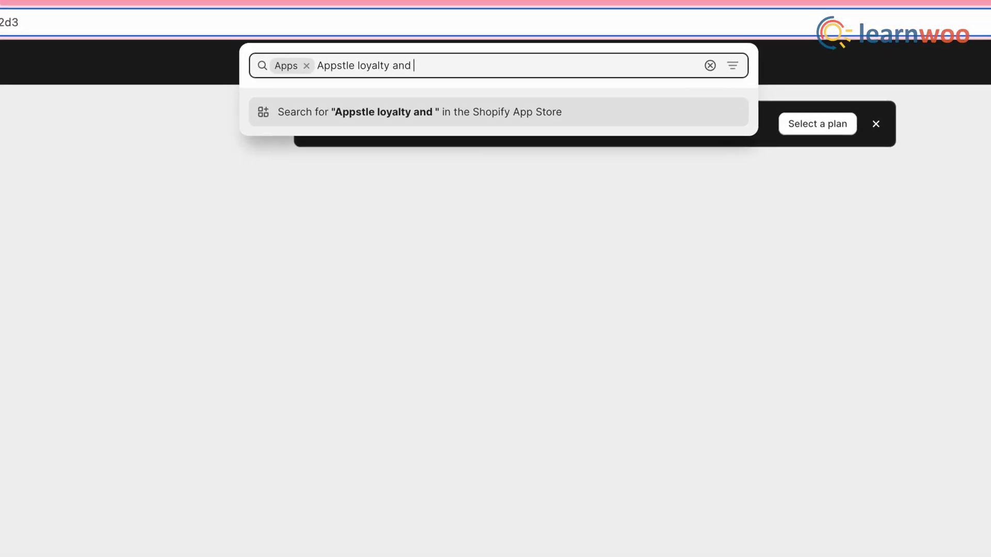
pyautogui.press('Return')
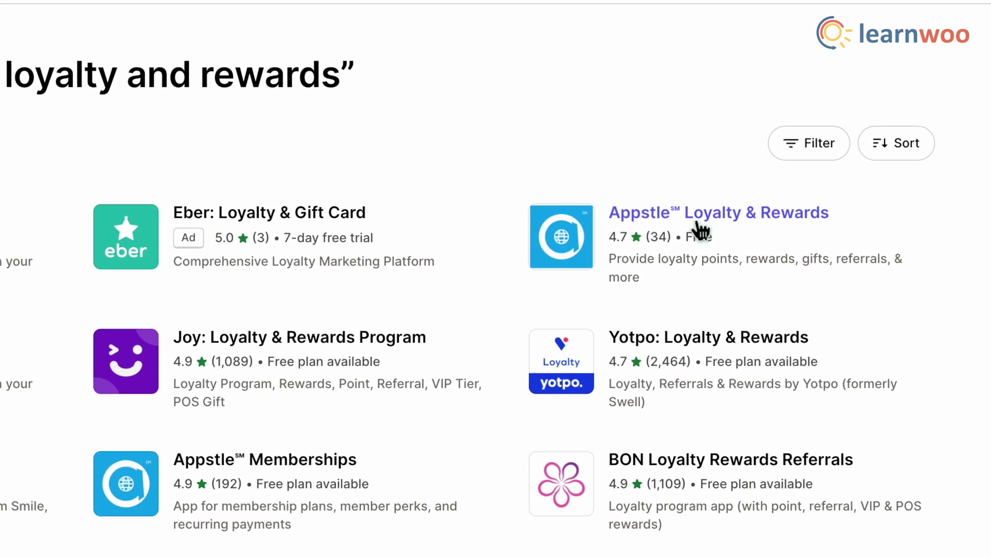
pyautogui.click(699, 223)
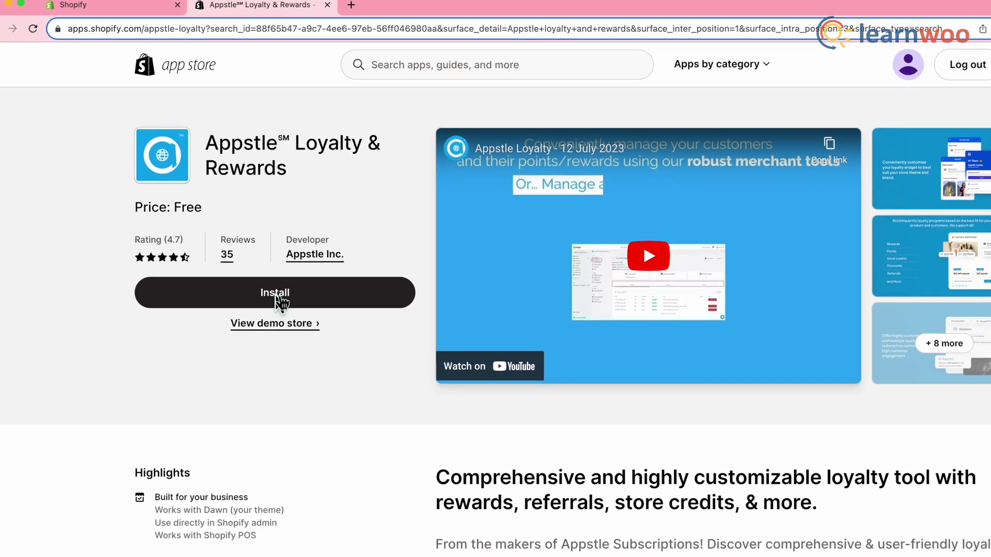
# Install the Appstle Loyalty & Rewards app on the store and look over its welcome instructions.
pyautogui.click(266, 289)
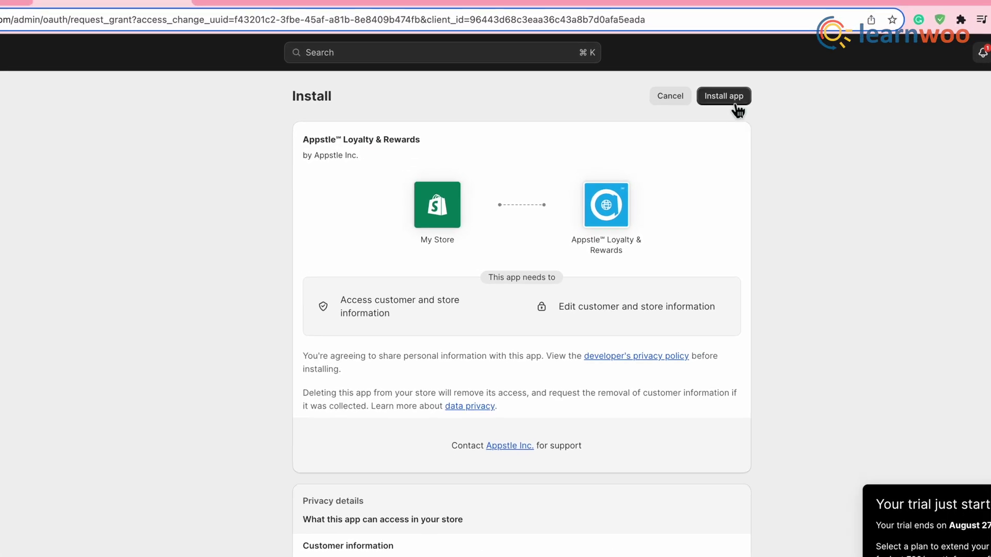
pyautogui.click(737, 102)
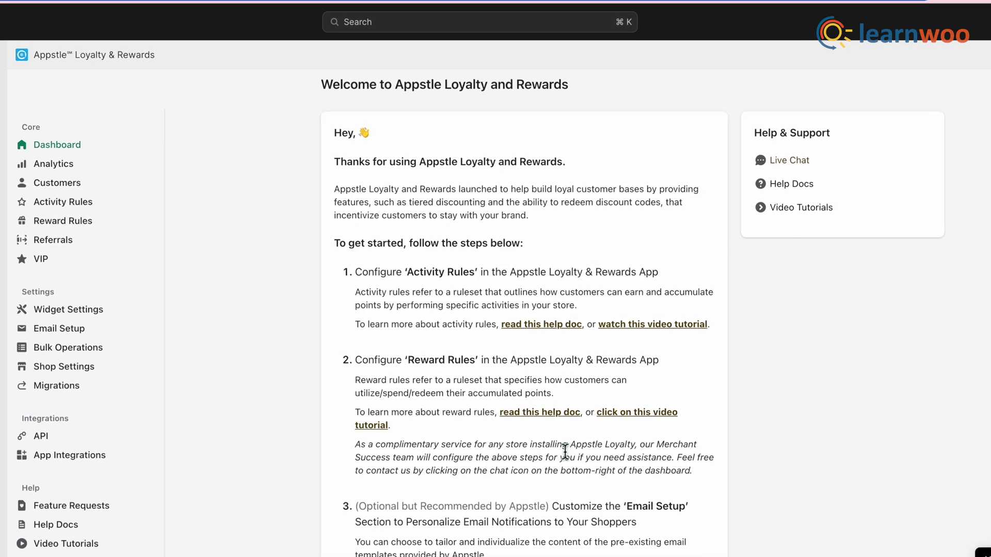
pyautogui.scroll(-3, 562, 483)
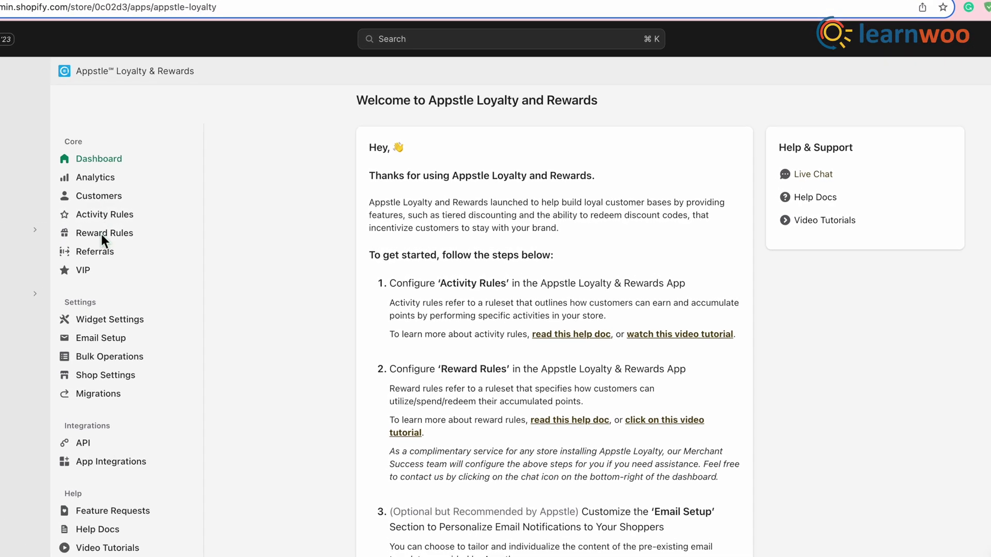
# Open the Activity Rules and enable the Appstle Loyalty app embed in the live Dawn theme, saving the theme.
pyautogui.click(106, 217)
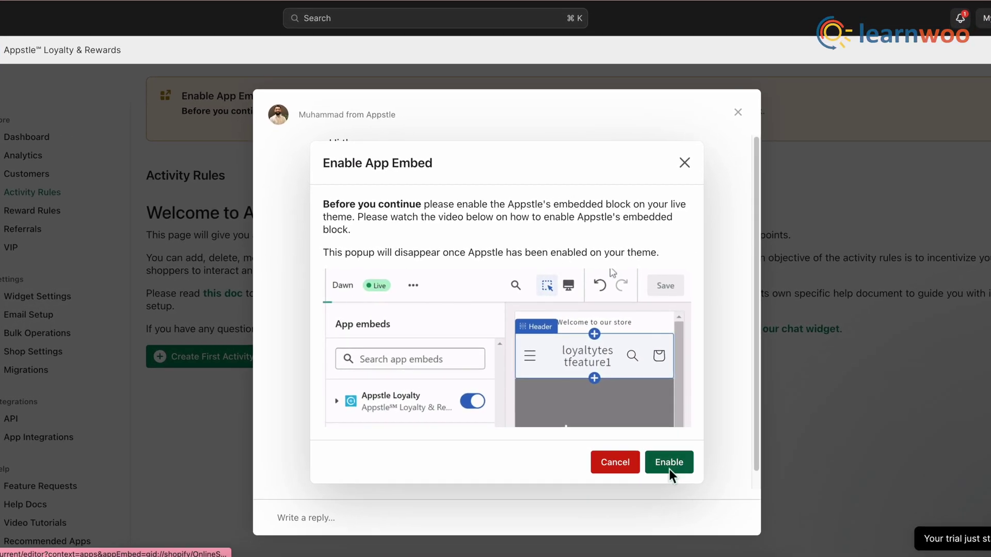
pyautogui.click(669, 462)
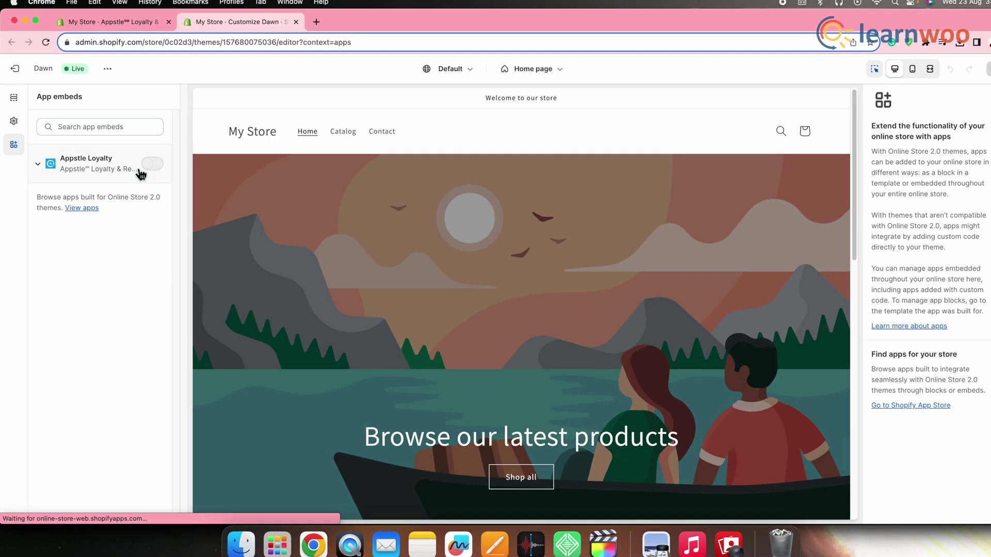
pyautogui.click(152, 165)
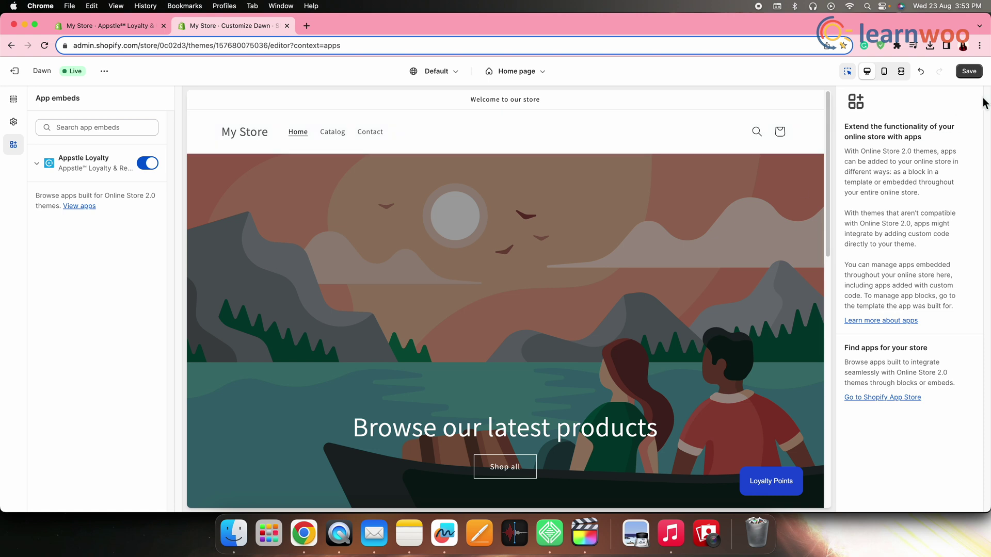
pyautogui.click(970, 71)
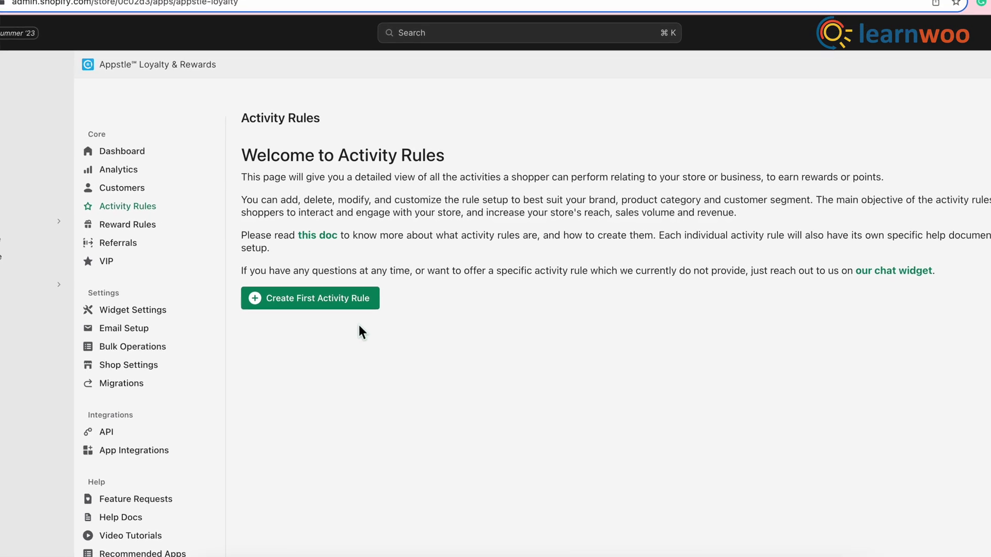
# Look through the available earn rules and start creating the first activity rule from the New Customer core rule.
pyautogui.click(308, 325)
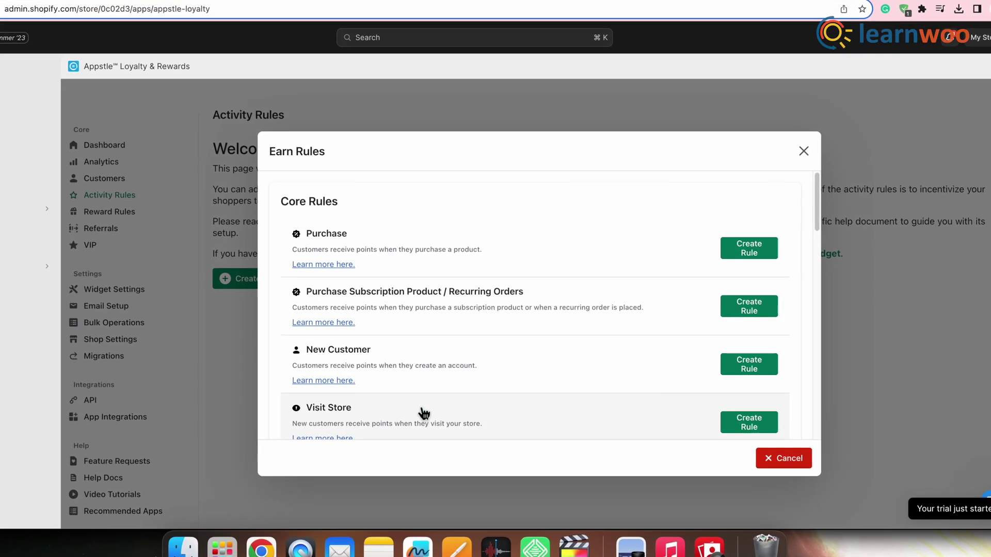
pyautogui.scroll(-3, 413, 411)
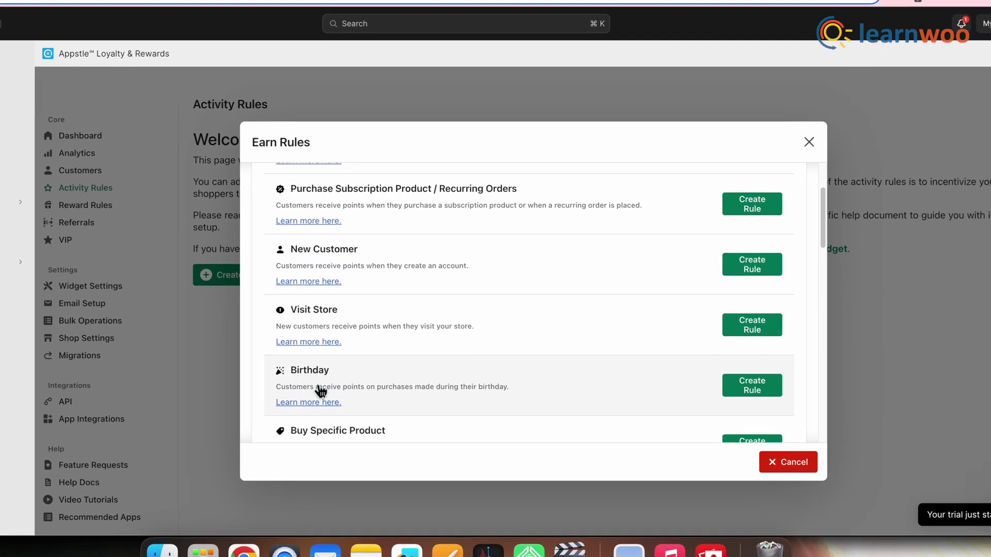
pyautogui.scroll(-3, 352, 386)
pyautogui.scroll(-5, 339, 388)
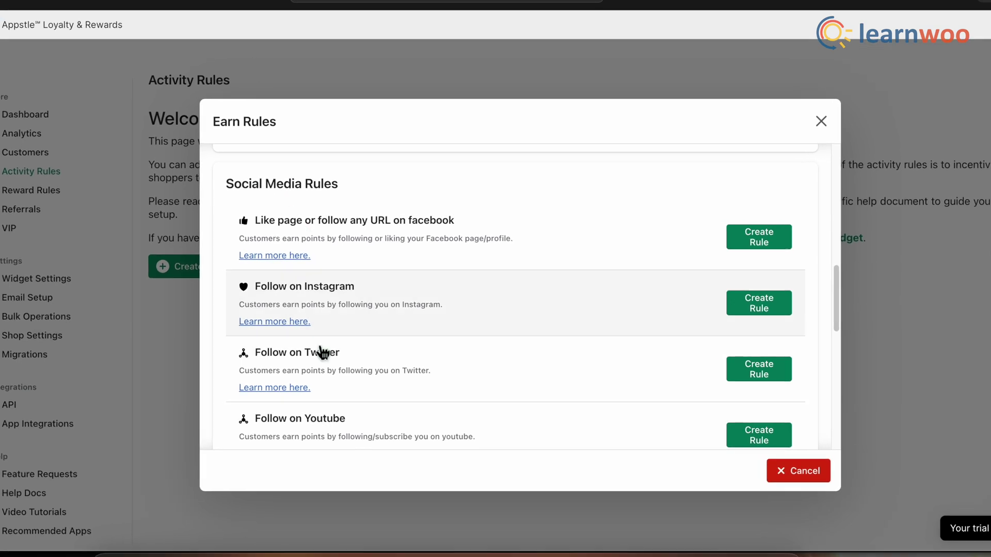
pyautogui.scroll(-3, 317, 351)
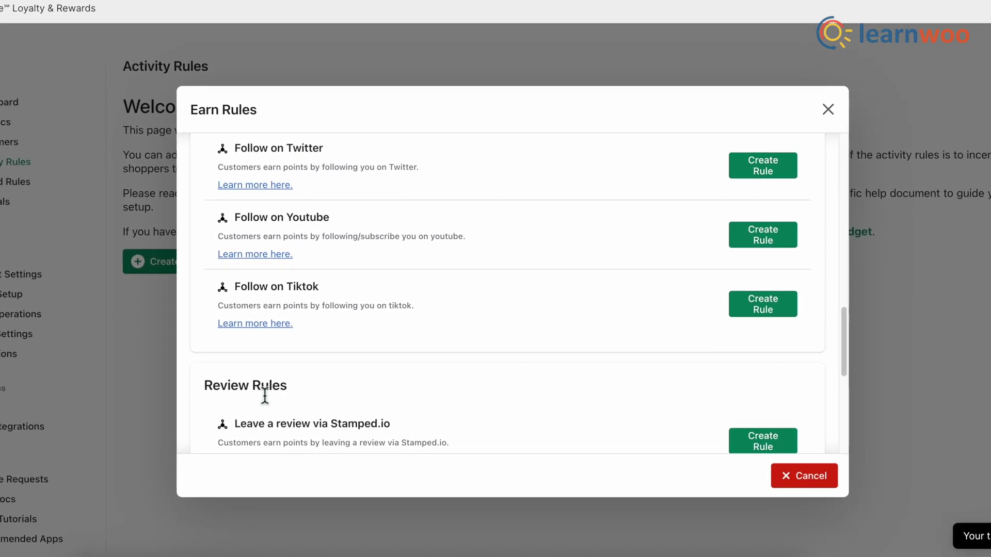
pyautogui.scroll(10, 393, 351)
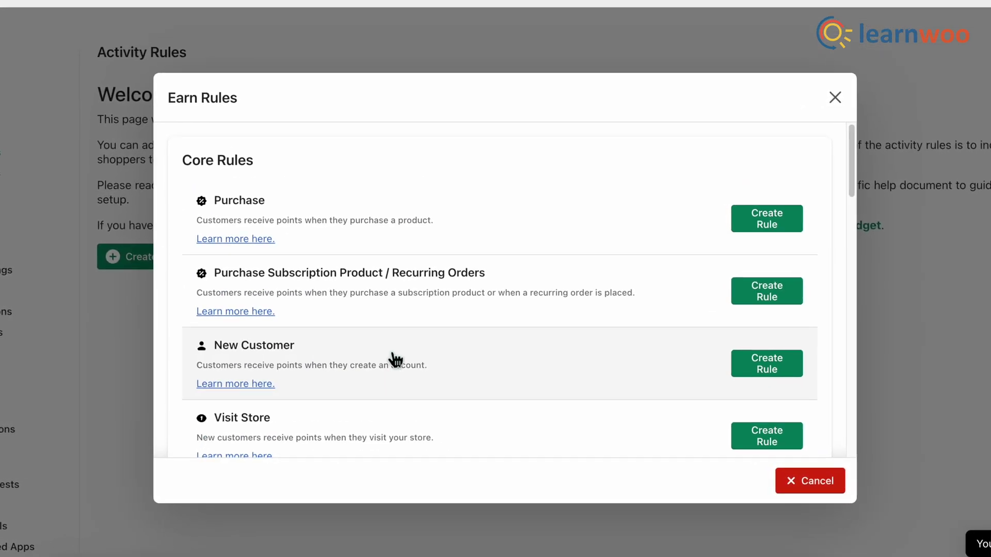
pyautogui.click(791, 375)
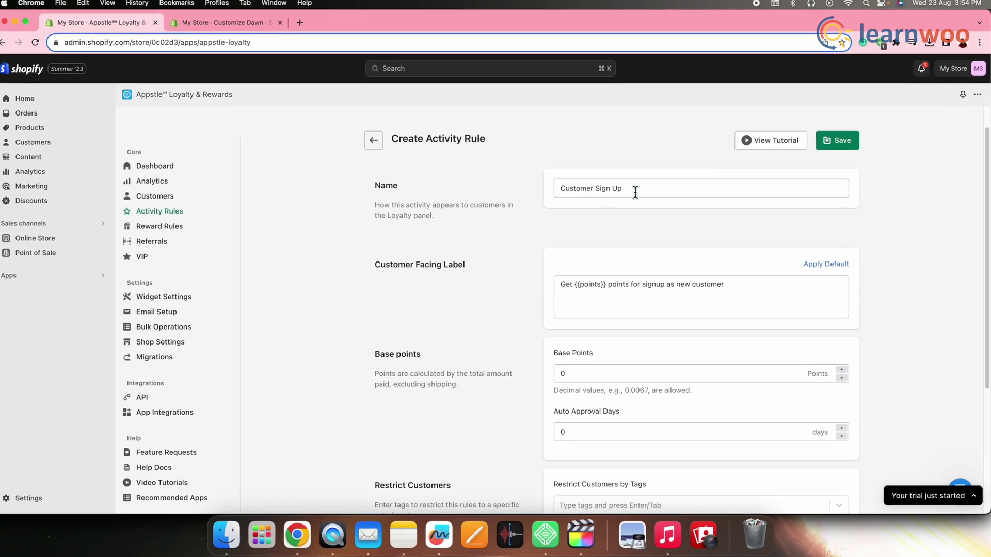
# Set the Customer Sign Up rule's base points to 25 and review its other settings.
pyautogui.moveTo(622, 189); pyautogui.dragTo(599, 191)
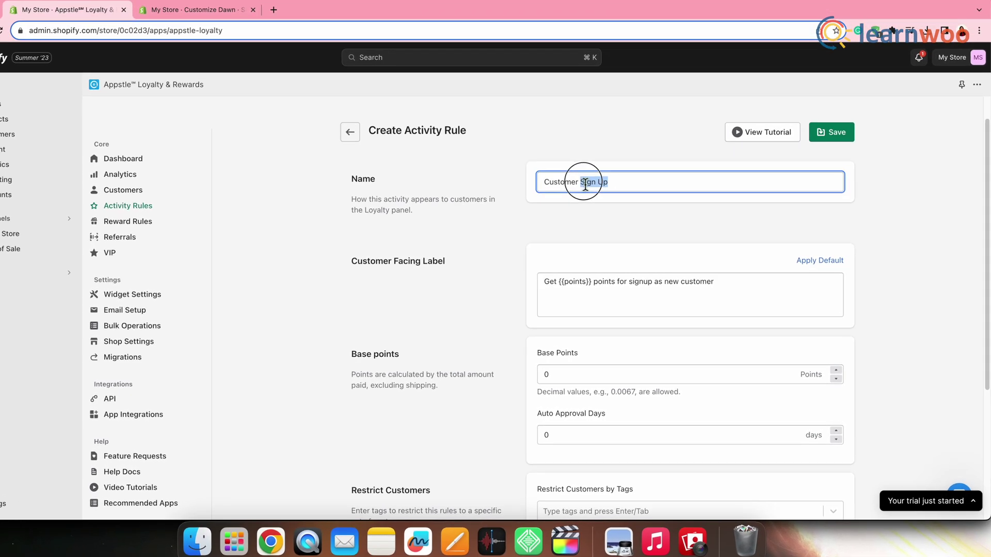
pyautogui.scroll(-3, 575, 354)
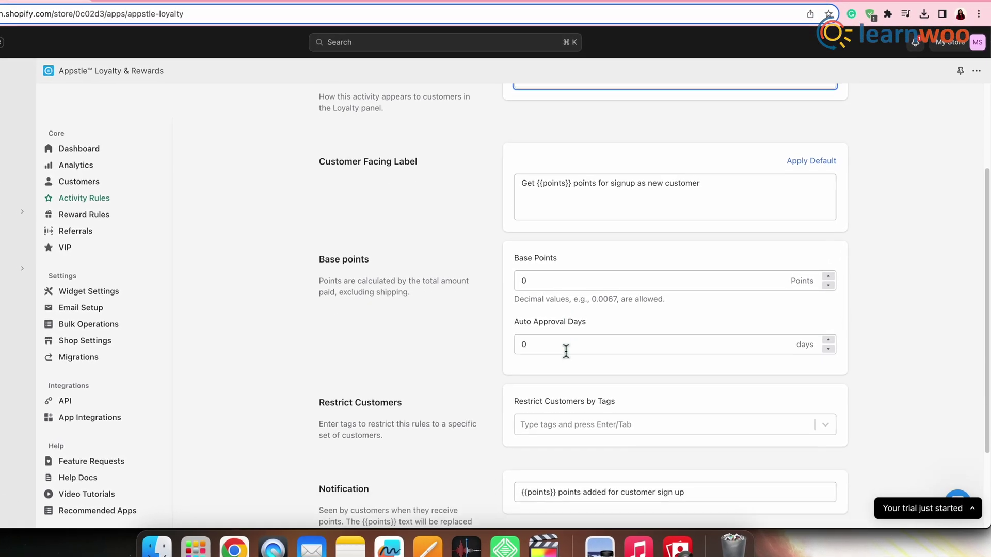
pyautogui.scroll(-3, 566, 351)
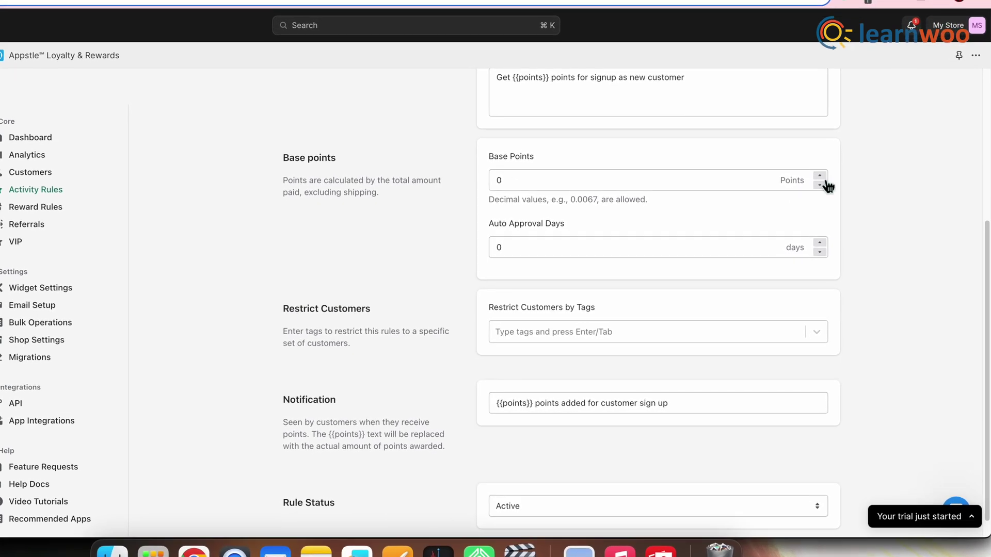
pyautogui.click(519, 181)
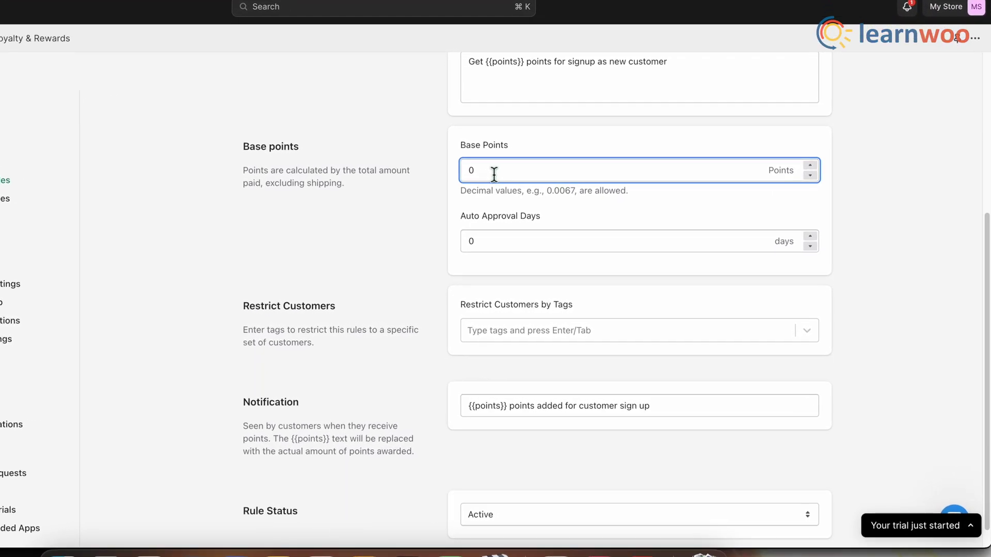
pyautogui.press('BackSpace')
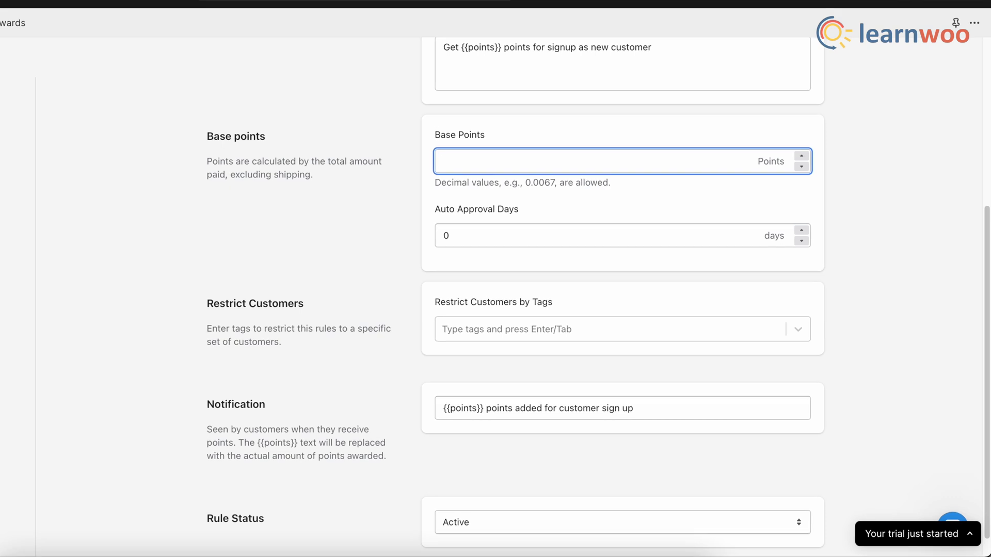
pyautogui.write('25')
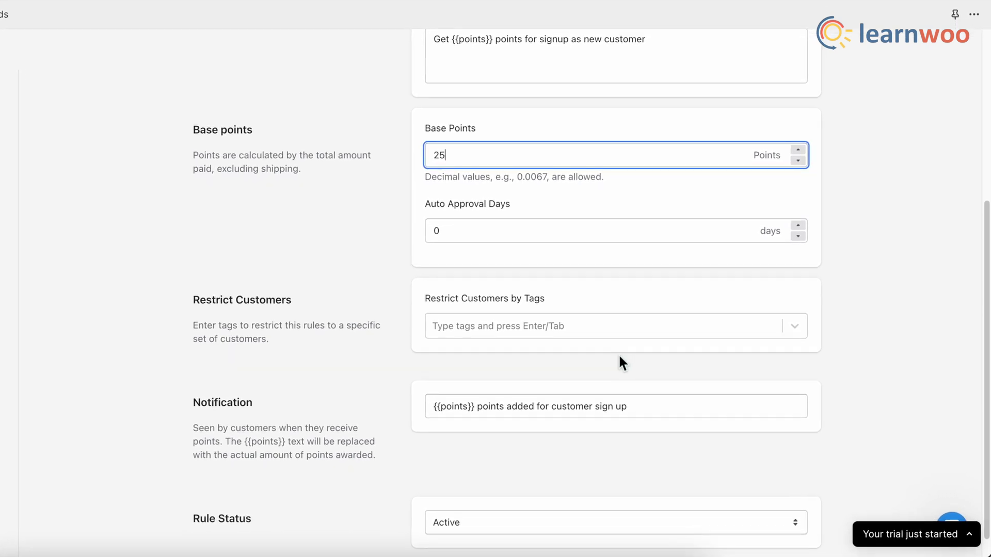
pyautogui.scroll(2, 619, 357)
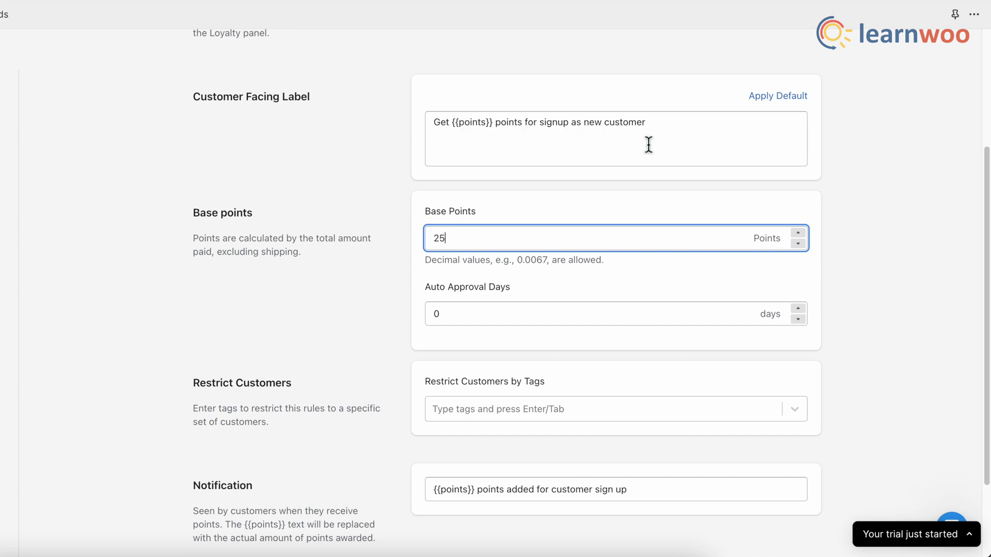
pyautogui.scroll(-3, 451, 416)
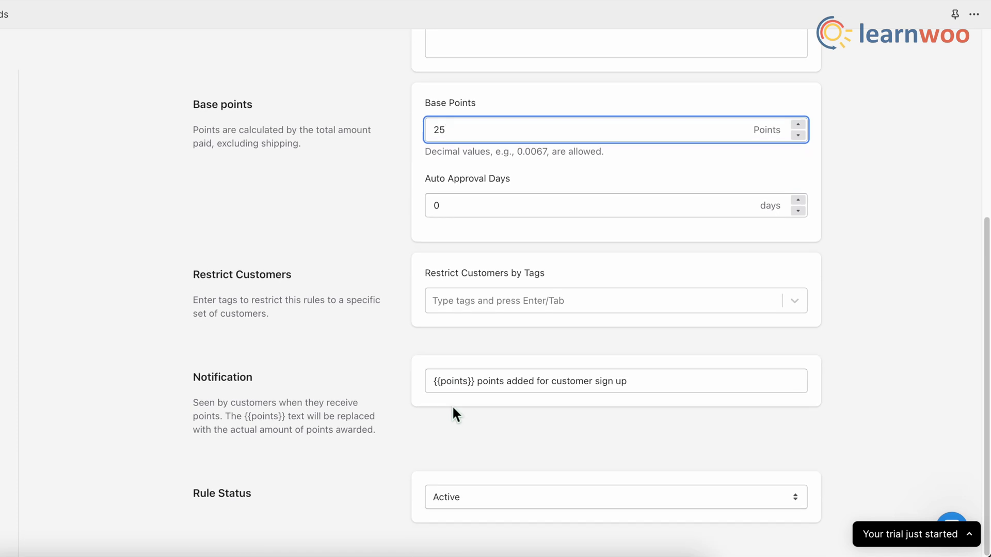
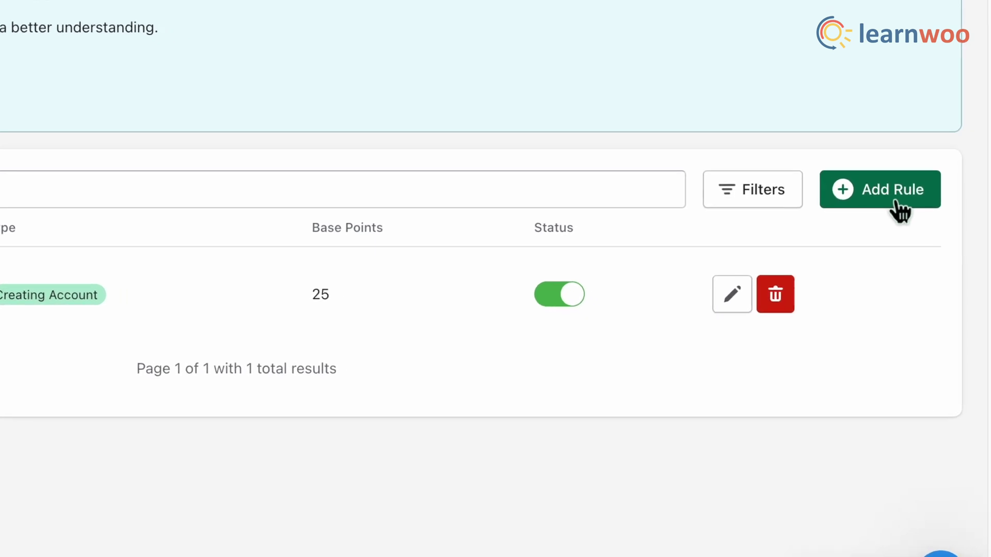
# Add another activity rule from the Purchase core rule and check its customer-facing label.
pyautogui.click(904, 227)
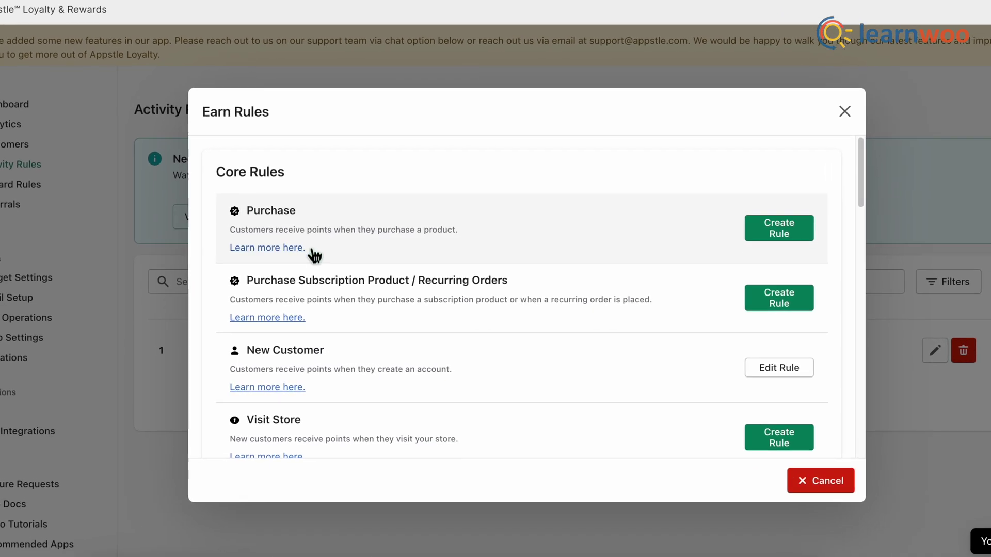
pyautogui.click(795, 224)
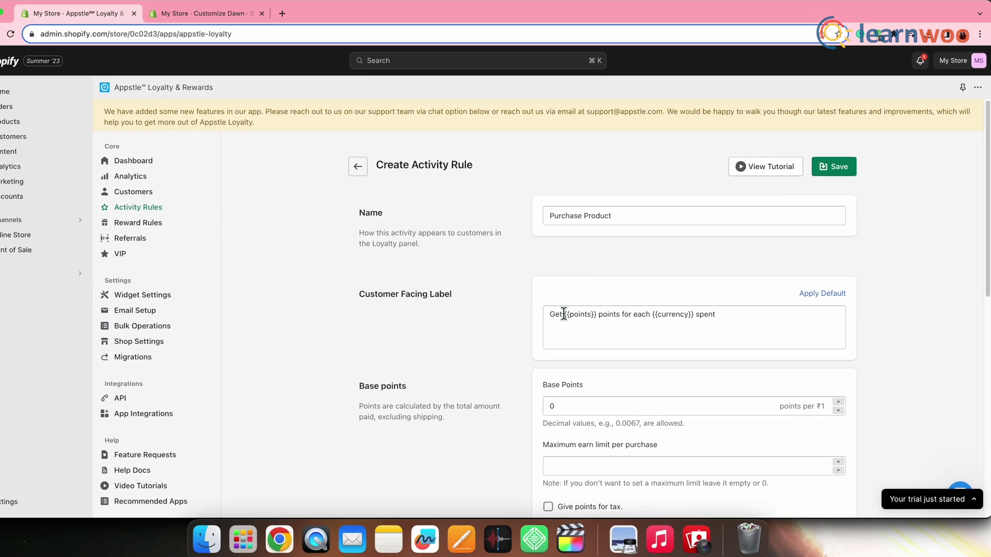
pyautogui.moveTo(553, 315); pyautogui.dragTo(759, 321)
pyautogui.click(749, 319)
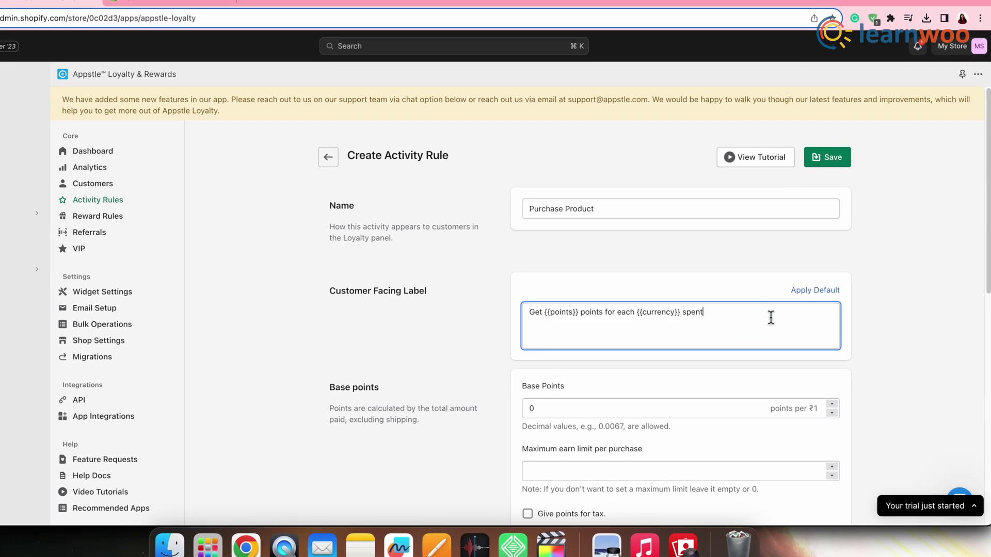
# Set the Purchase Product rule's base points to 20 per ₹1 and disable points for products on sale.
pyautogui.scroll(-5, 771, 423)
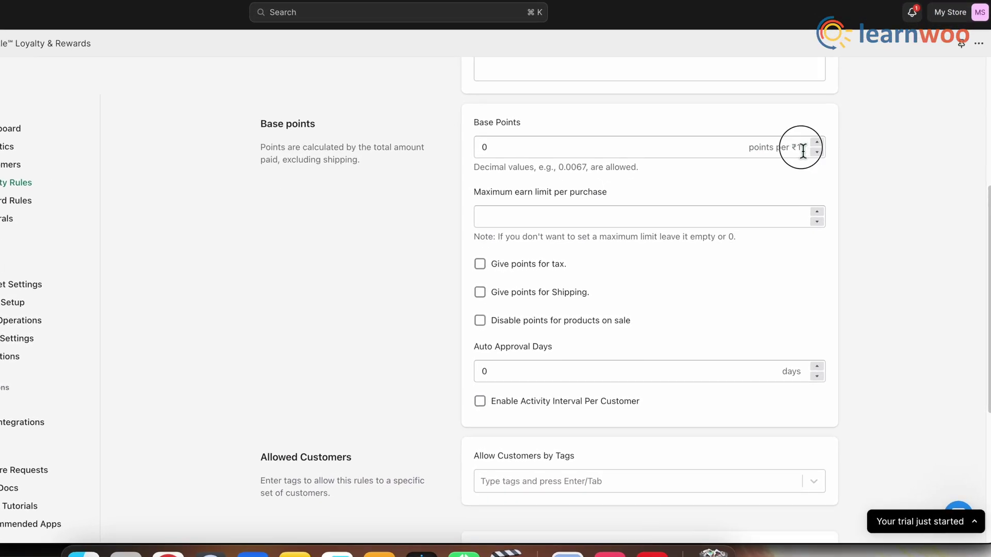
pyautogui.click(496, 155)
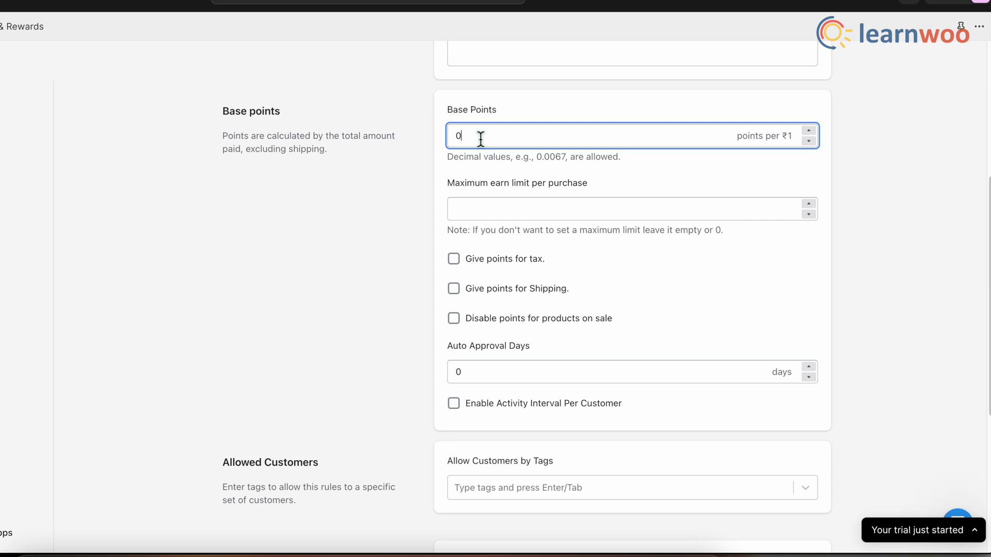
pyautogui.press('BackSpace')
pyautogui.write('20')
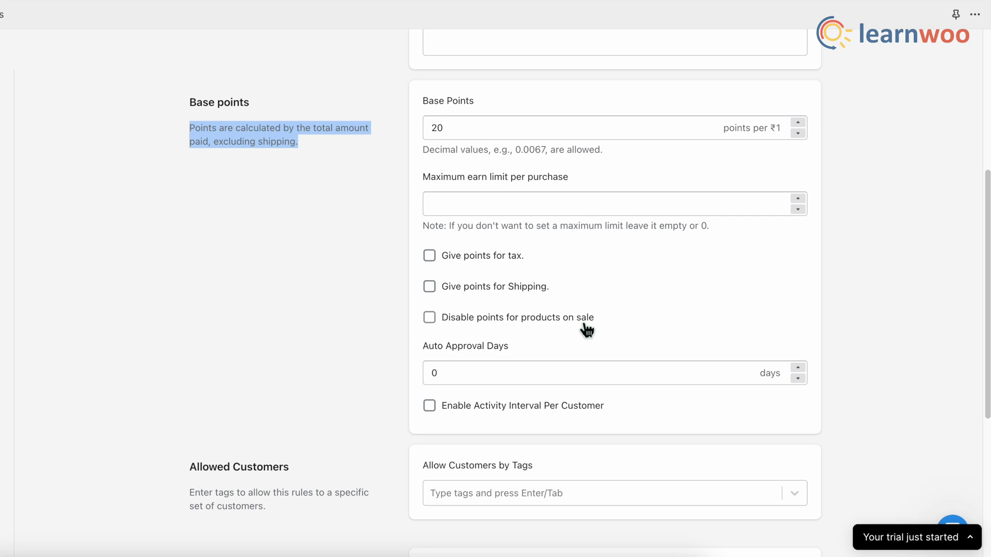
pyautogui.click(622, 325)
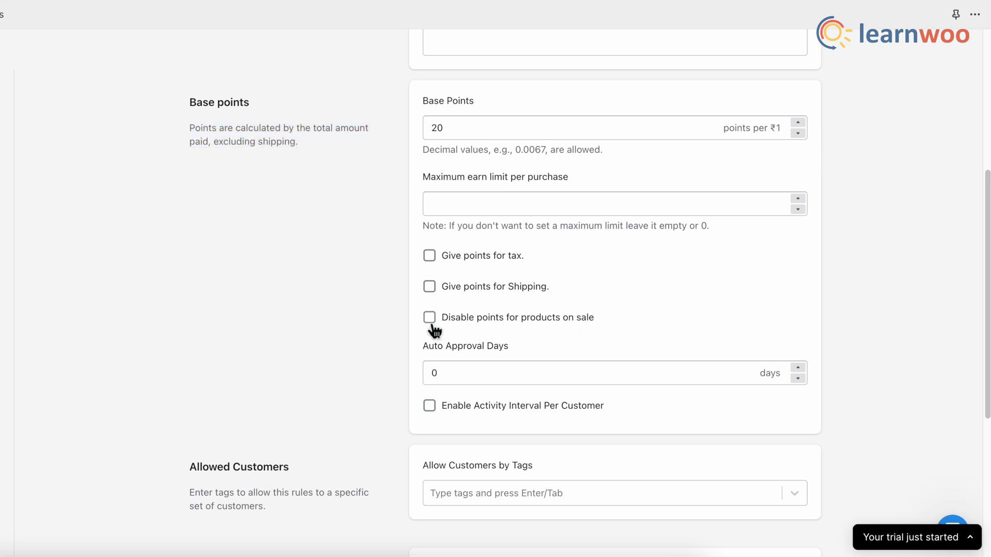
pyautogui.scroll(-5, 626, 325)
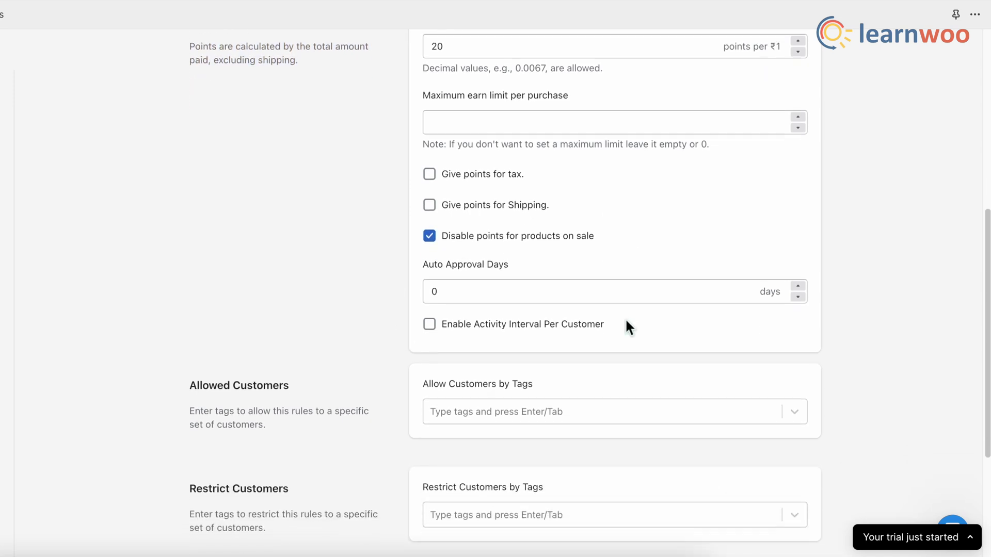
# Leave the Purchase Product rule's status as Active and save the rule.
pyautogui.scroll(-1, 626, 322)
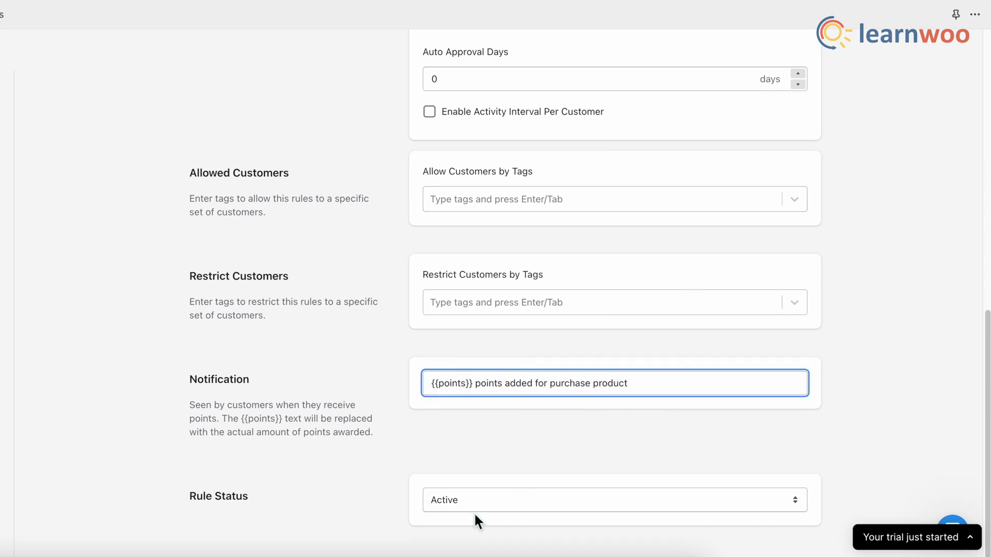
pyautogui.click(495, 501)
pyautogui.click(484, 503)
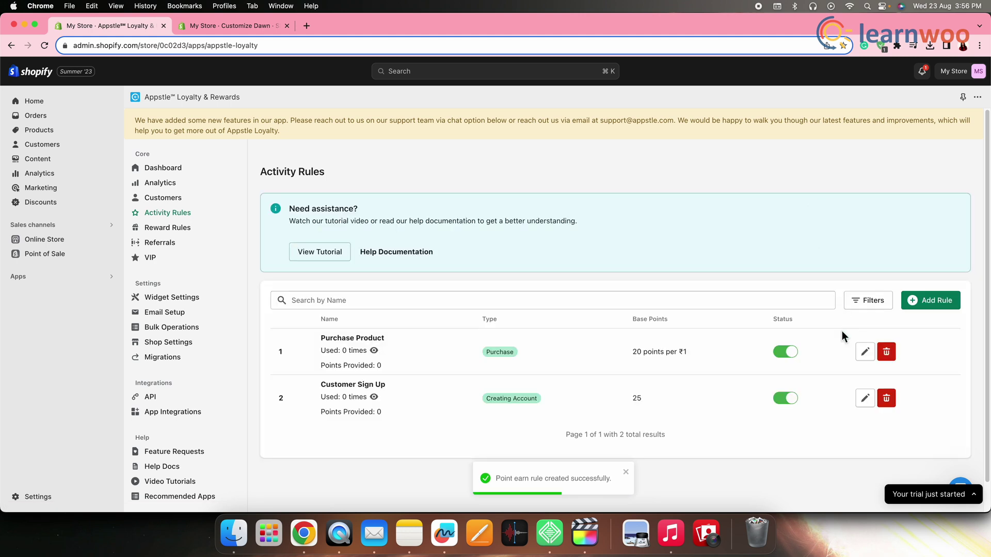
# Open a new activity rule from the Purchase Subscription Product / Recurring Orders core rule and play its setup tutorial.
pyautogui.scroll(-2, 840, 334)
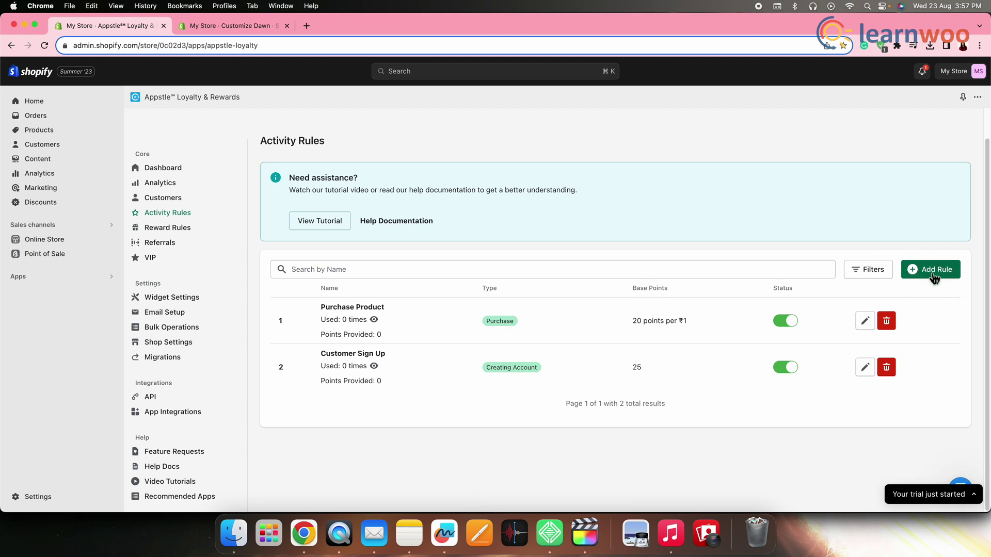
pyautogui.click(934, 277)
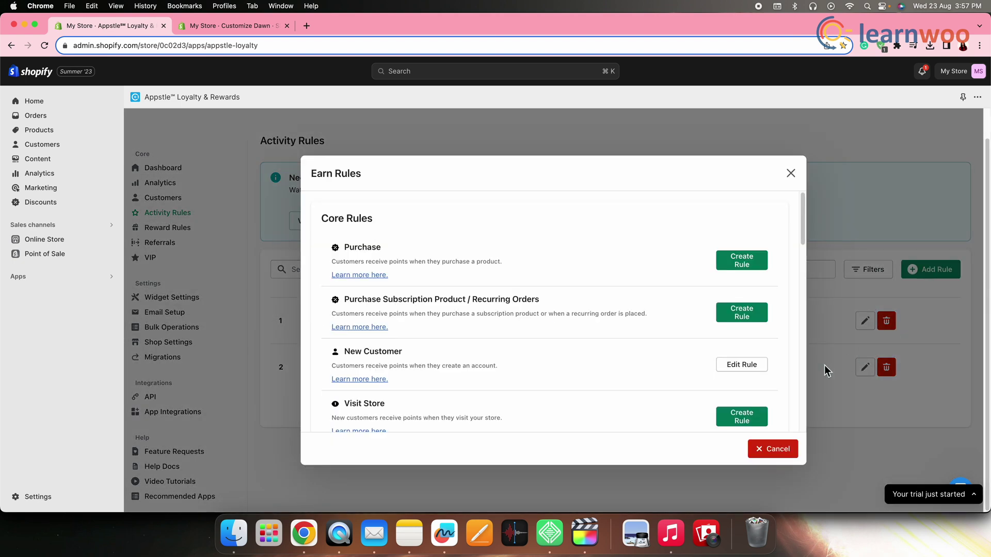
pyautogui.click(749, 319)
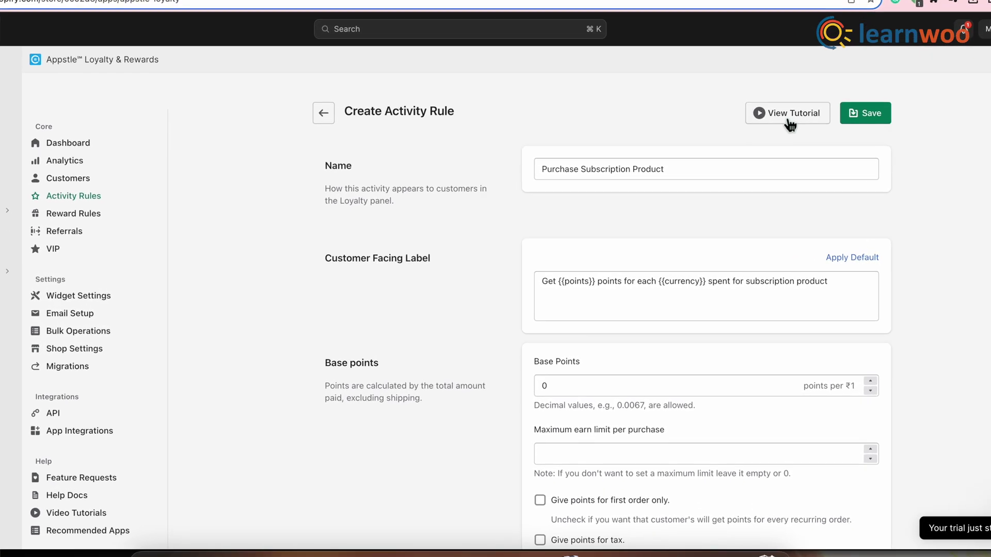
pyautogui.click(757, 132)
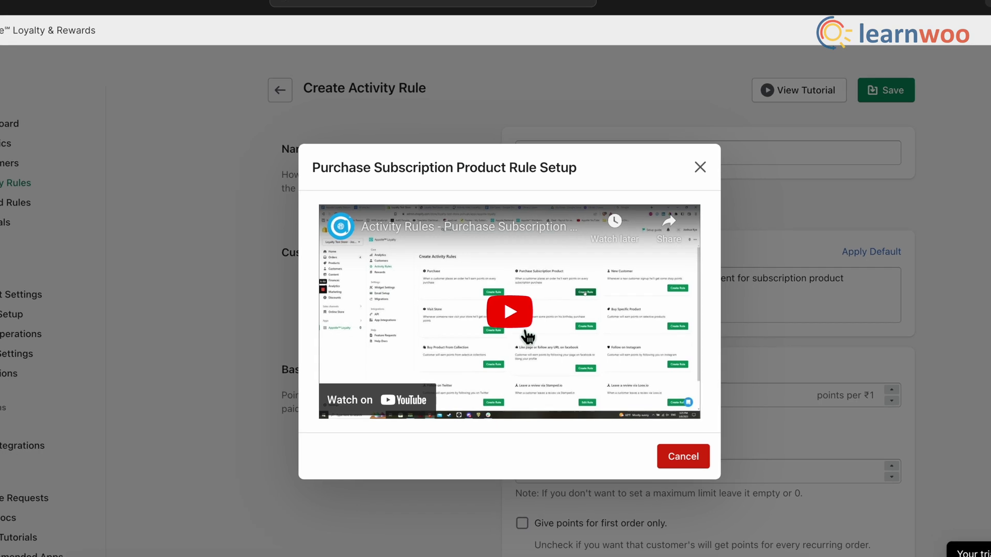
pyautogui.click(524, 330)
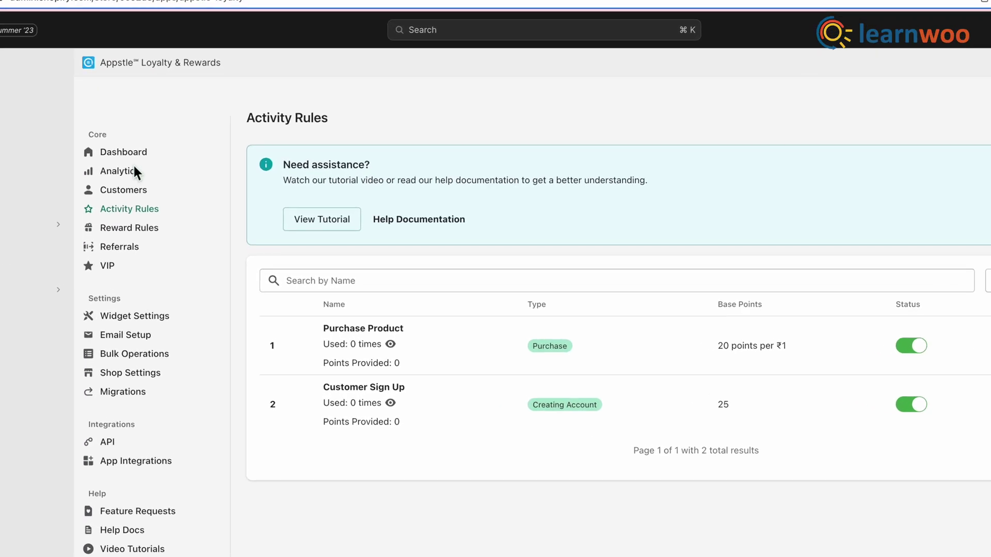
# Start the first reward rule from the Discount redeem rule after looking through the available redeem rules.
pyautogui.click(93, 229)
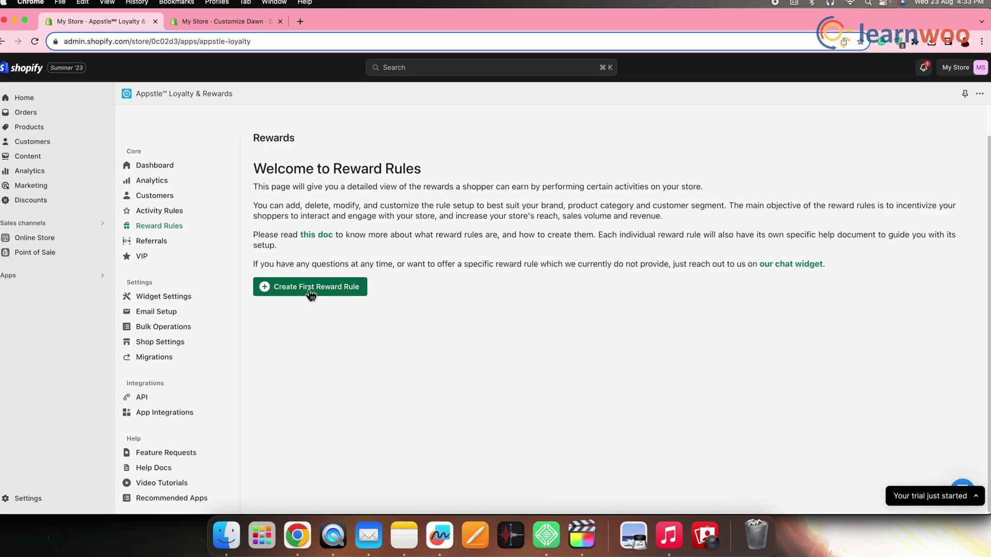
pyautogui.click(338, 291)
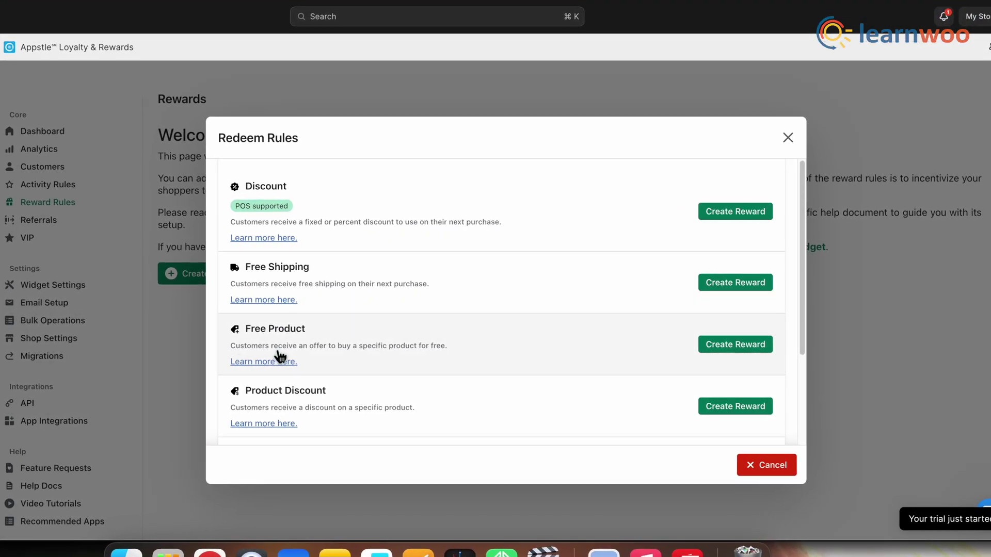
pyautogui.scroll(-5, 390, 400)
pyautogui.scroll(5, 375, 402)
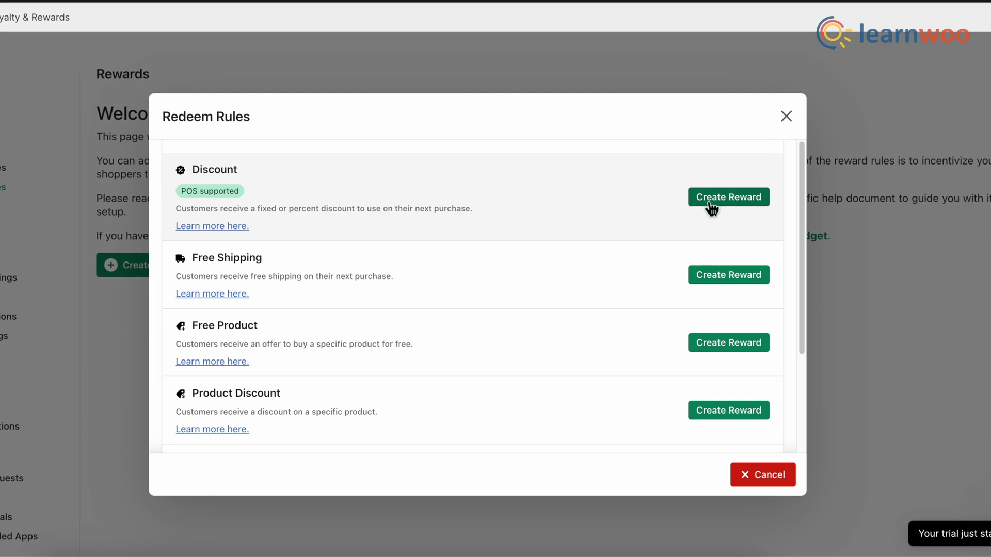
pyautogui.click(737, 202)
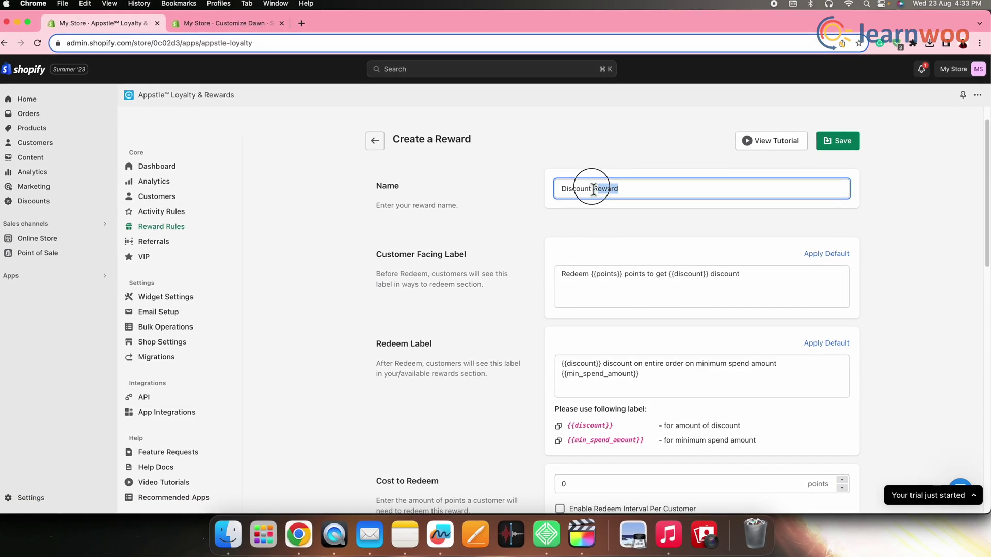
# Check the discount reward's name and customer-facing label, and apply the default redeem label.
pyautogui.moveTo(593, 189); pyautogui.dragTo(553, 189)
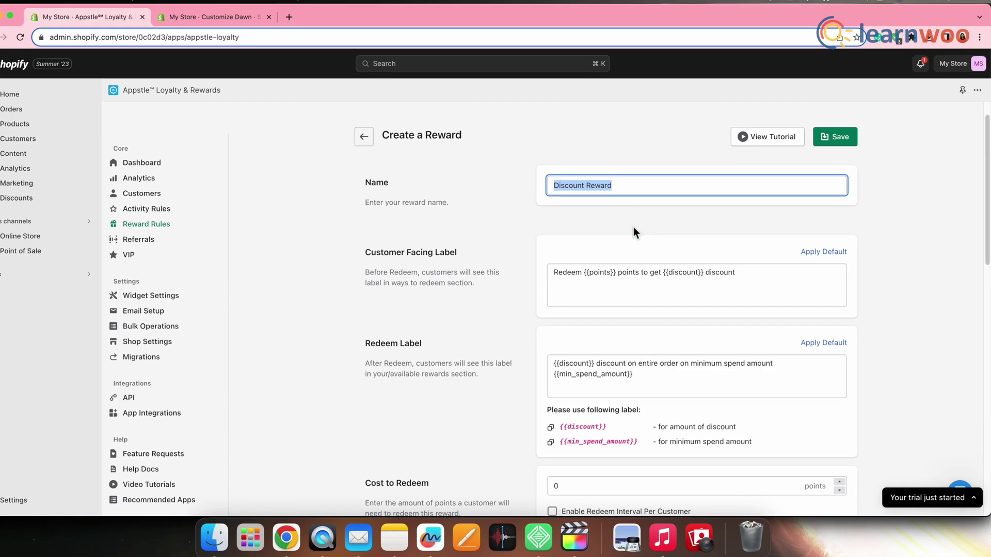
pyautogui.click(567, 281)
pyautogui.moveTo(541, 269); pyautogui.dragTo(748, 278)
pyautogui.click(747, 298)
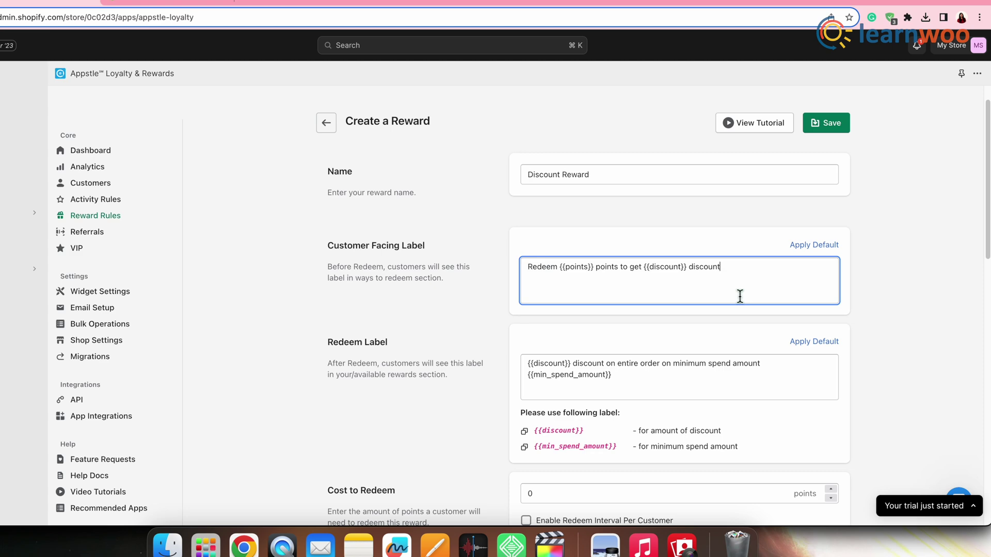
pyautogui.scroll(-5, 735, 308)
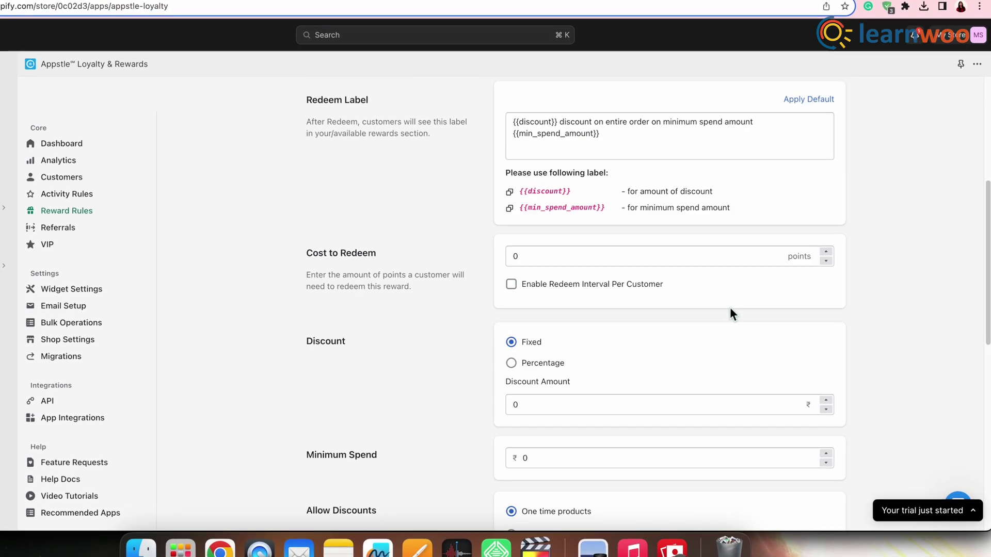
pyautogui.scroll(1, 728, 306)
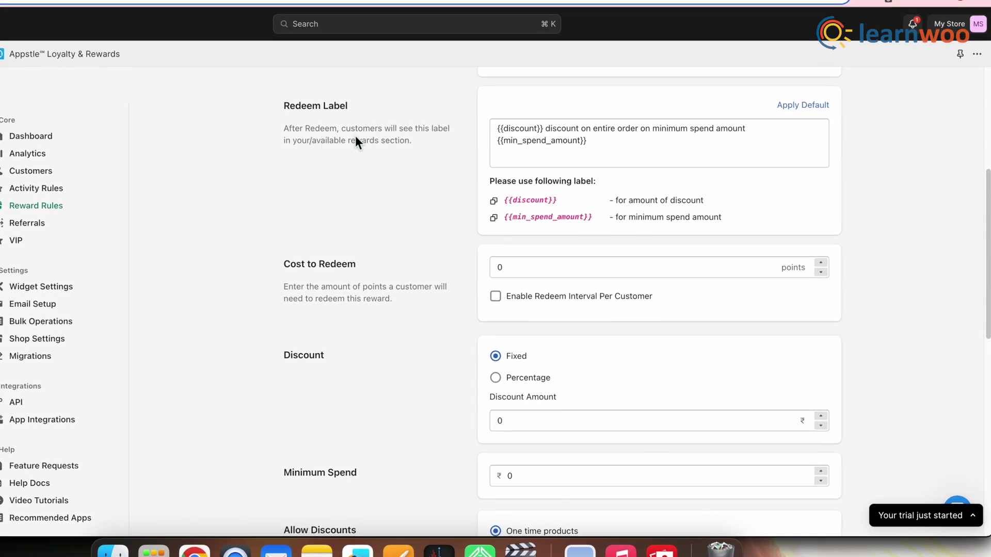
pyautogui.moveTo(480, 126); pyautogui.dragTo(576, 129)
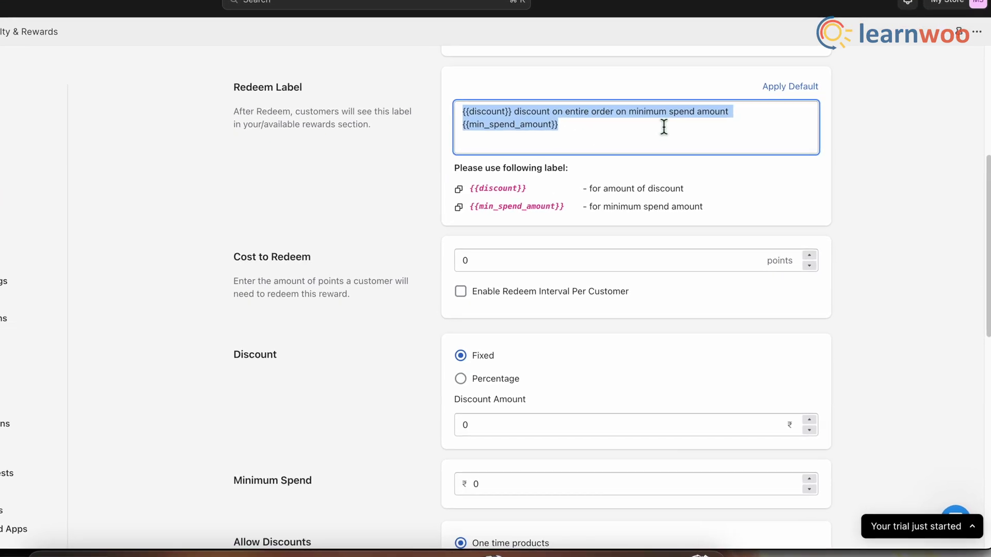
pyautogui.click(789, 88)
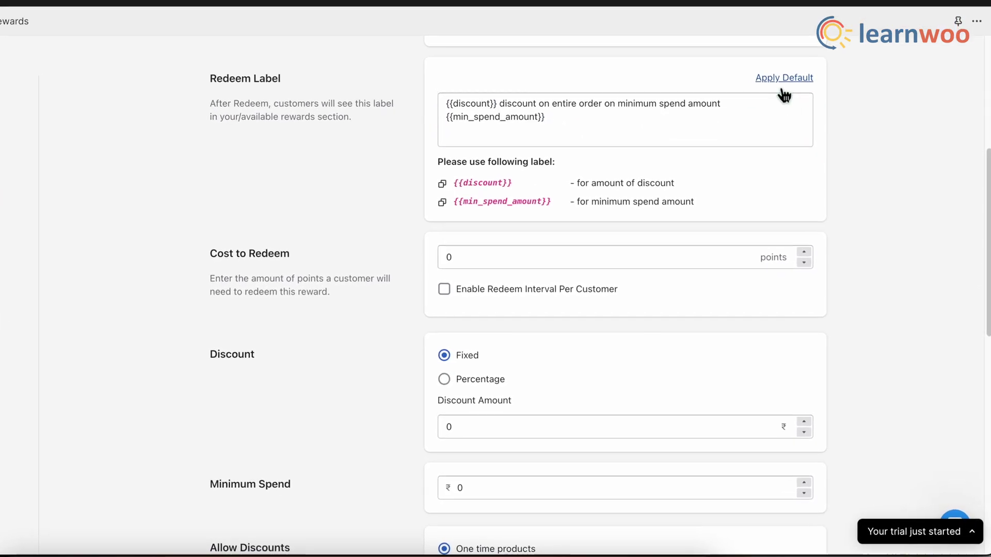
# Set the discount reward's cost to 100 points, its discount to 10 percent and its minimum spend to ₹100.
pyautogui.click(468, 256)
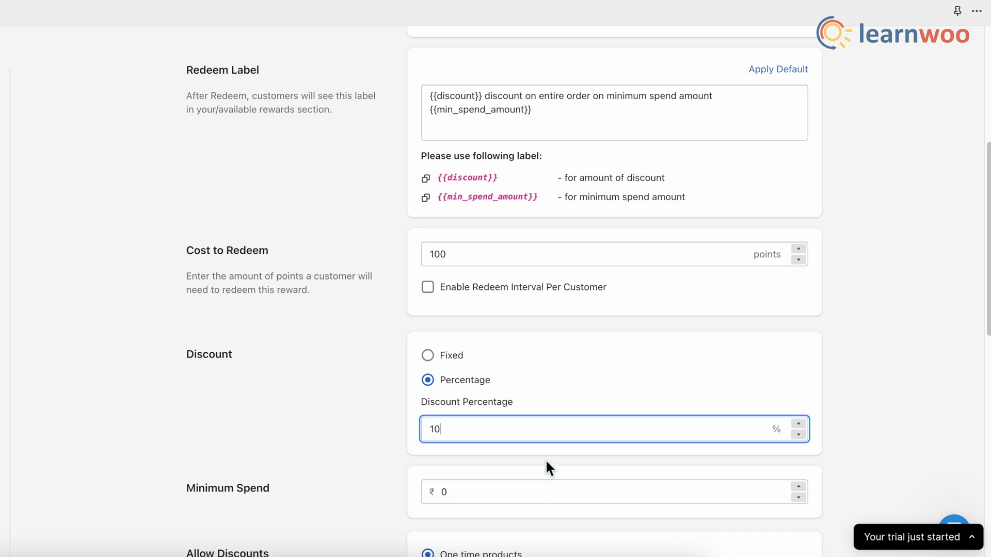
pyautogui.scroll(-5, 544, 459)
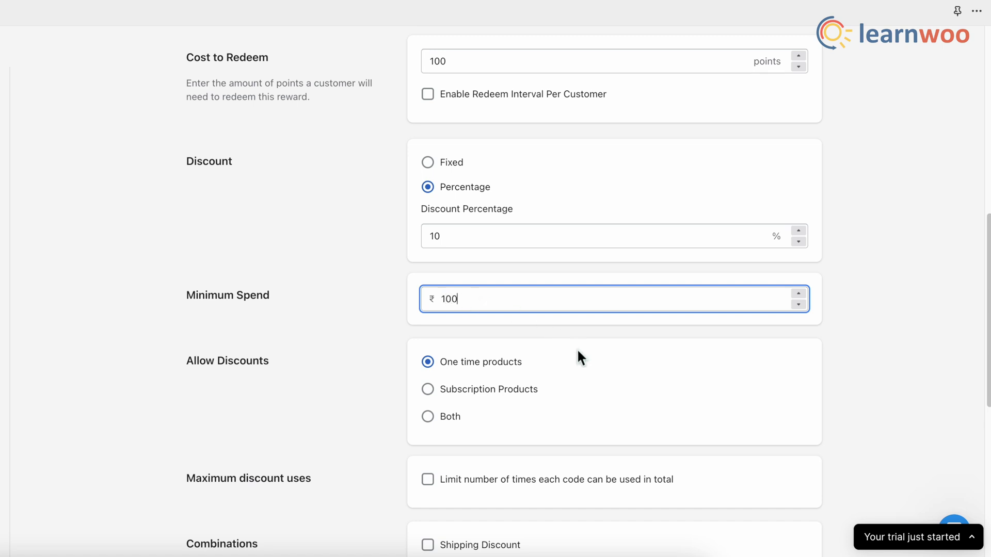
# Review the discount reward's remaining usage and customer restrictions, keep its status Active and save the reward.
pyautogui.scroll(-2, 534, 448)
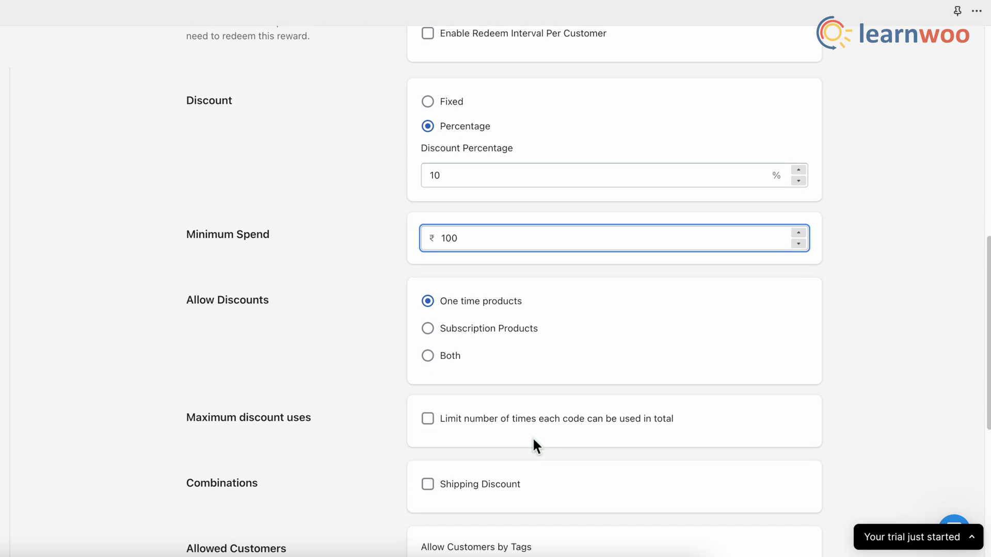
pyautogui.scroll(-1, 537, 441)
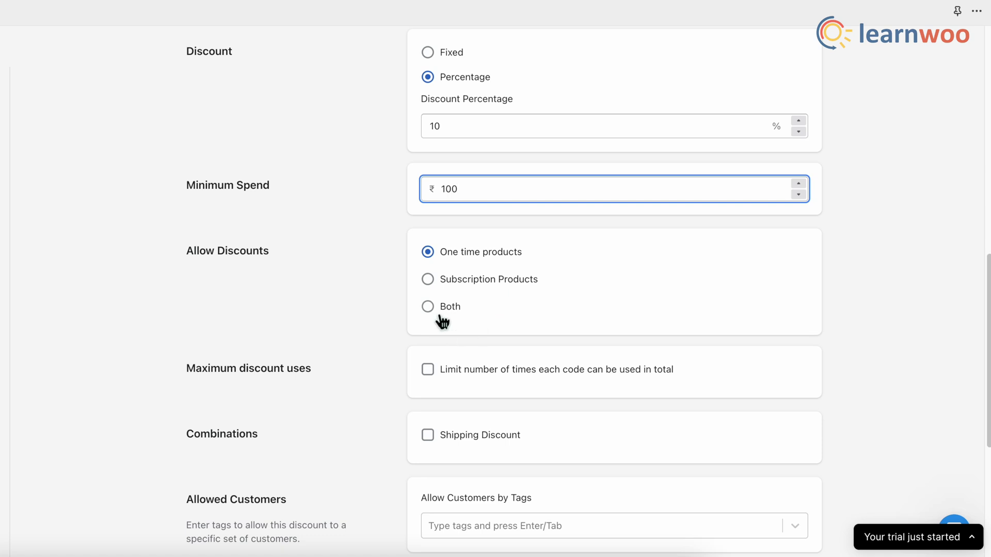
pyautogui.scroll(-5, 481, 372)
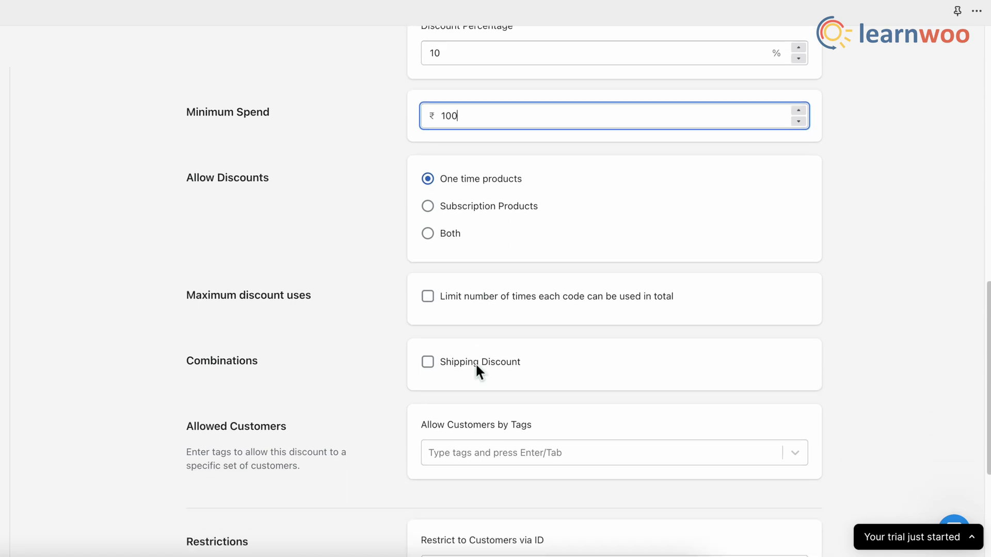
pyautogui.scroll(-1, 476, 366)
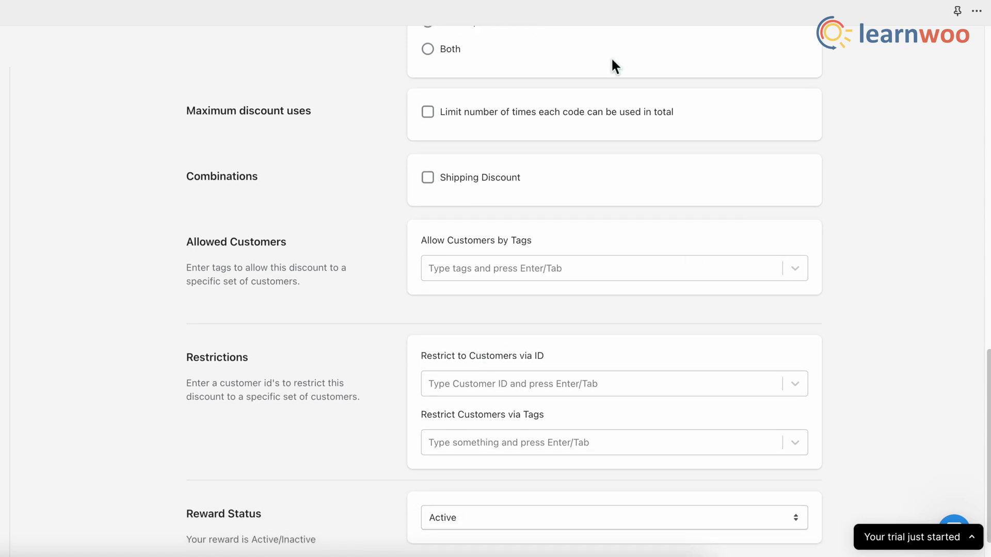
pyautogui.scroll(-2, 525, 430)
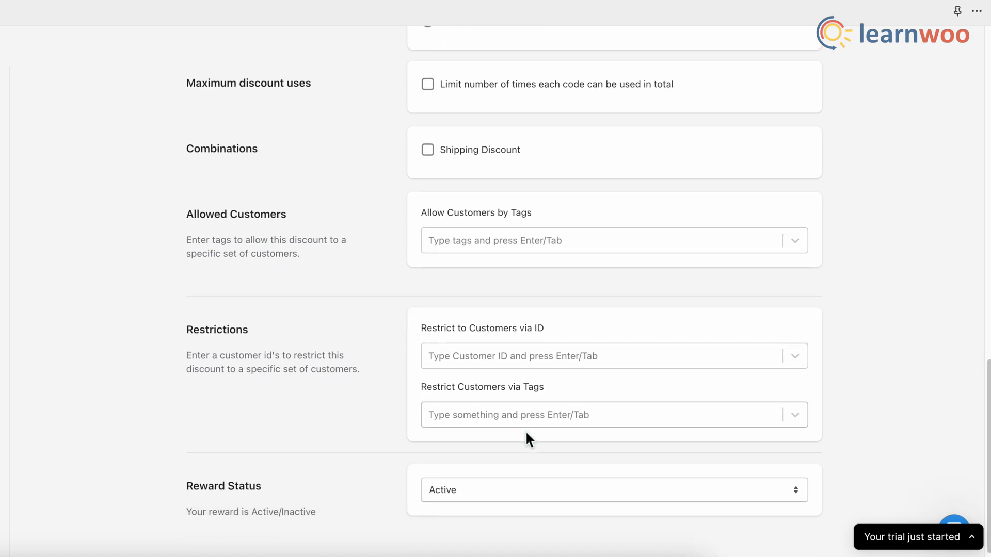
pyautogui.click(476, 475)
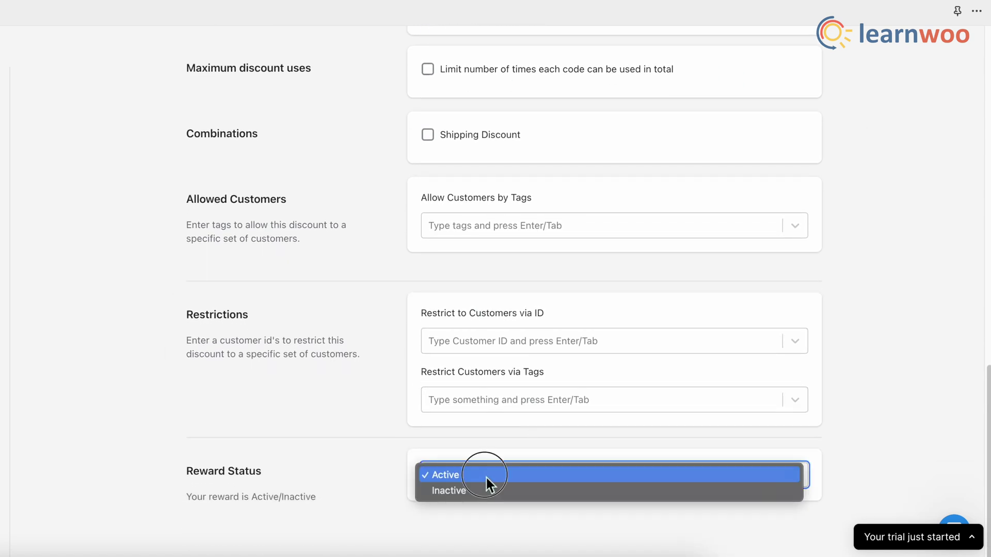
pyautogui.click(486, 478)
pyautogui.scroll(20, 510, 417)
pyautogui.scroll(1, 509, 416)
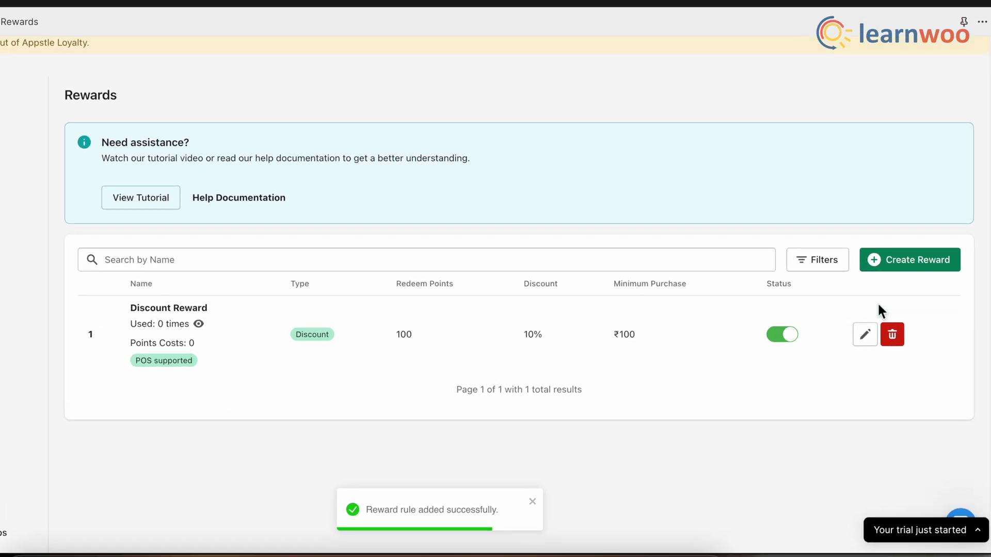
# Open a new reward from the Free Shipping redeem rule and play its setup tutorial.
pyautogui.click(890, 251)
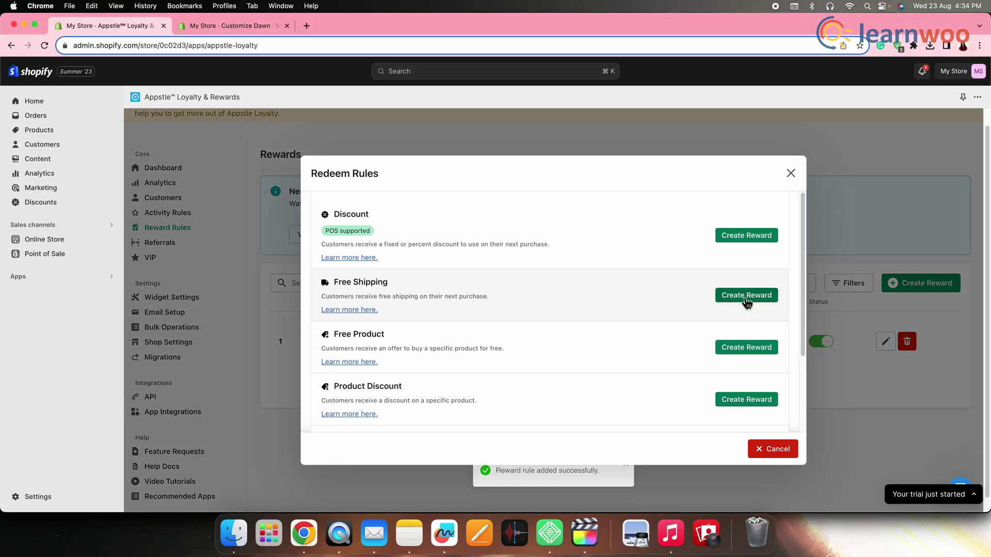
pyautogui.click(746, 295)
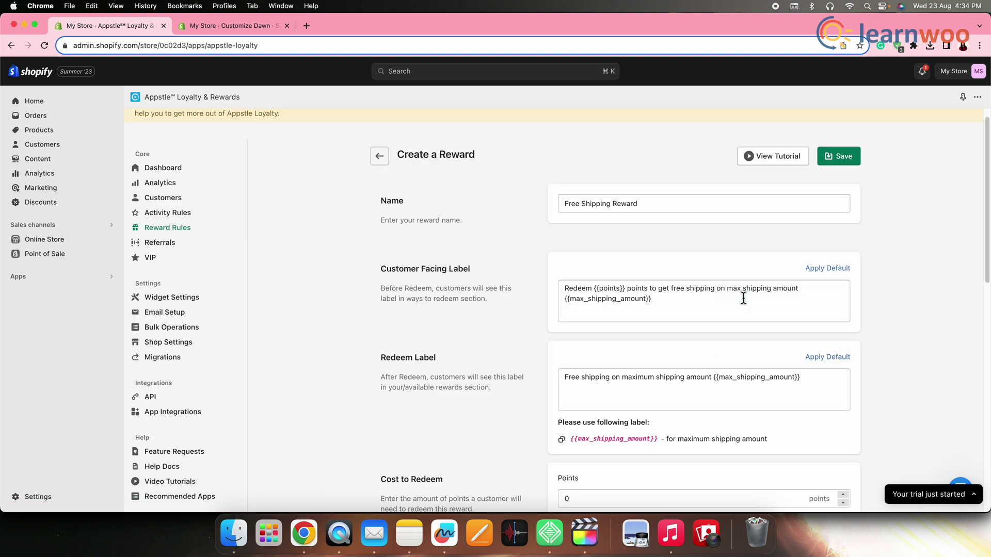
pyautogui.scroll(1, 717, 346)
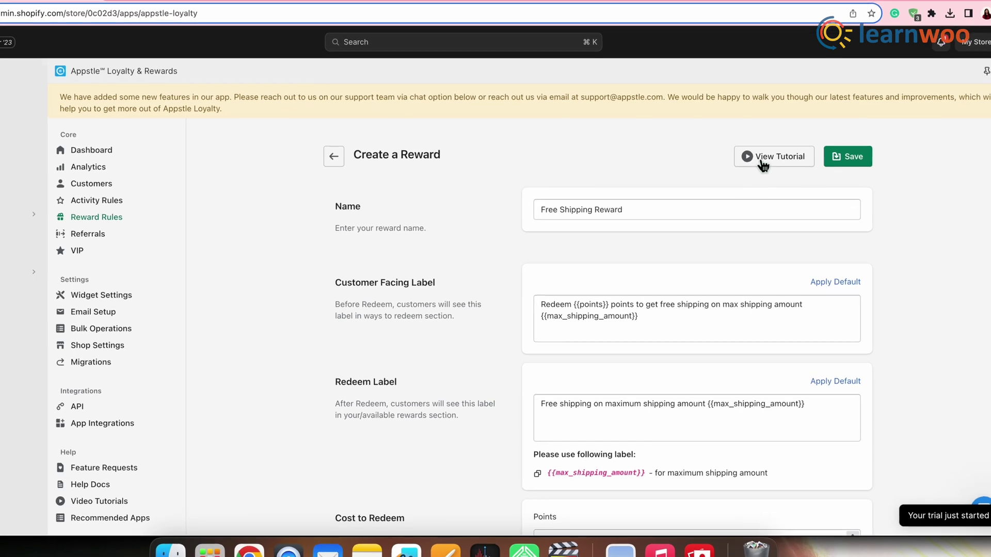
pyautogui.click(762, 173)
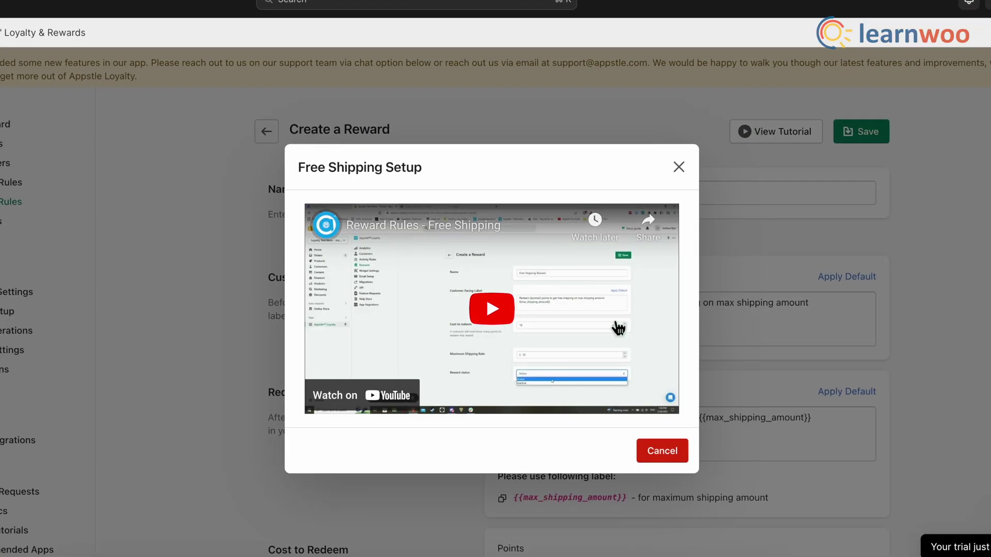
pyautogui.click(515, 304)
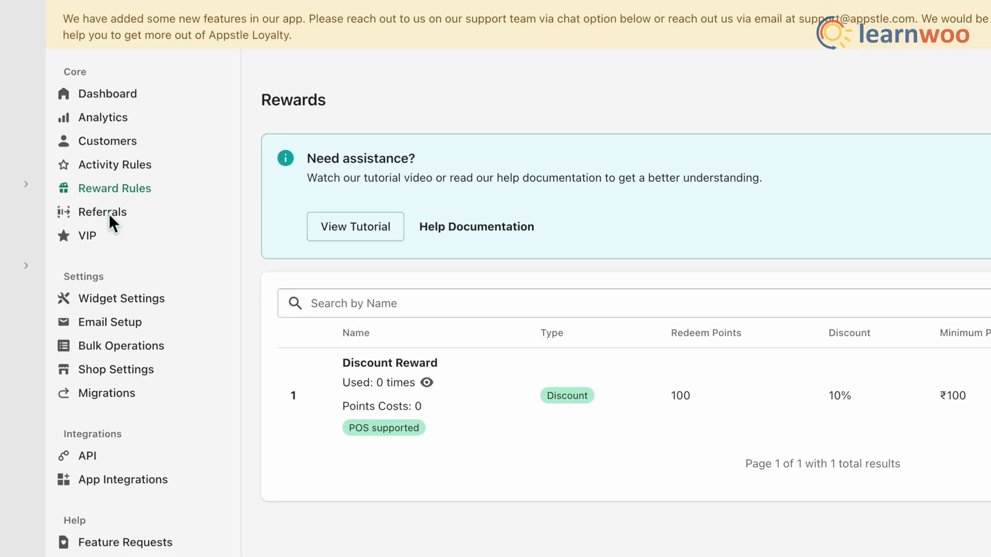
# Open the referral settings, set the referring customer's rule to Discount and start a new reward from the Discount redeem rule.
pyautogui.click(109, 214)
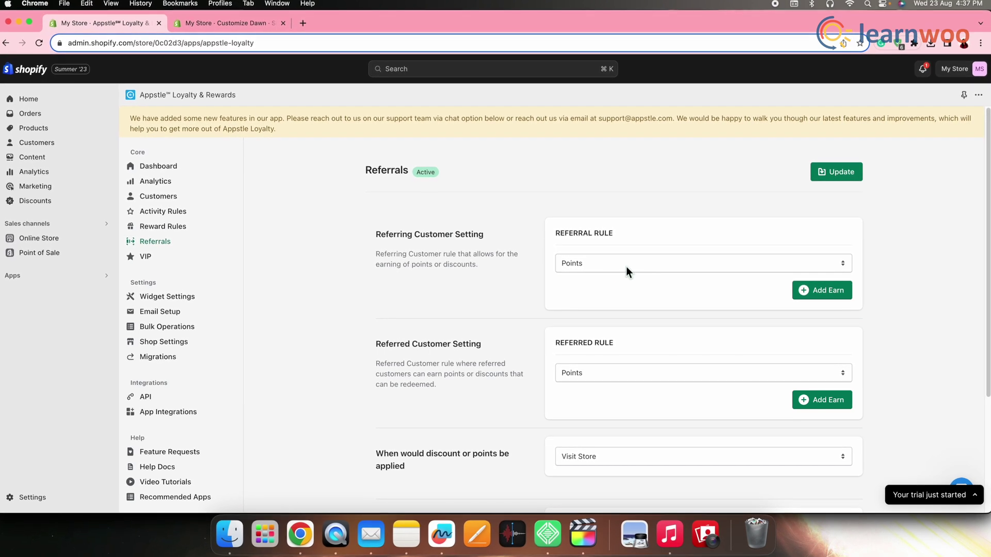
pyautogui.click(598, 264)
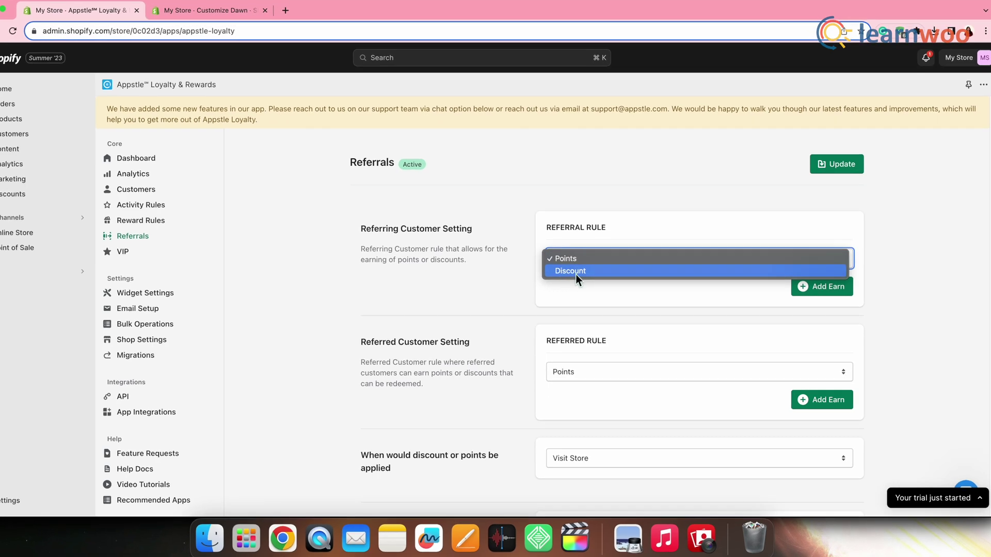
pyautogui.click(566, 269)
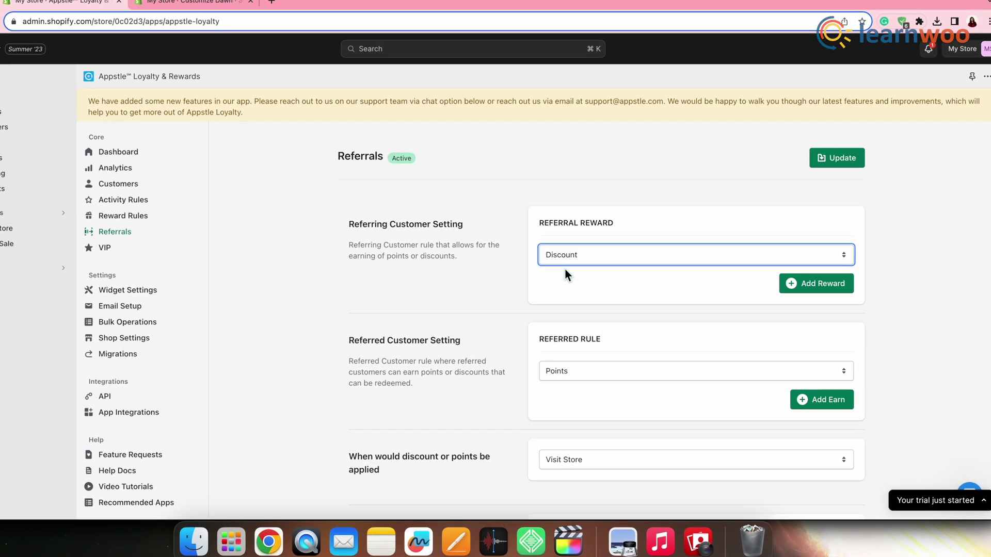
pyautogui.click(817, 289)
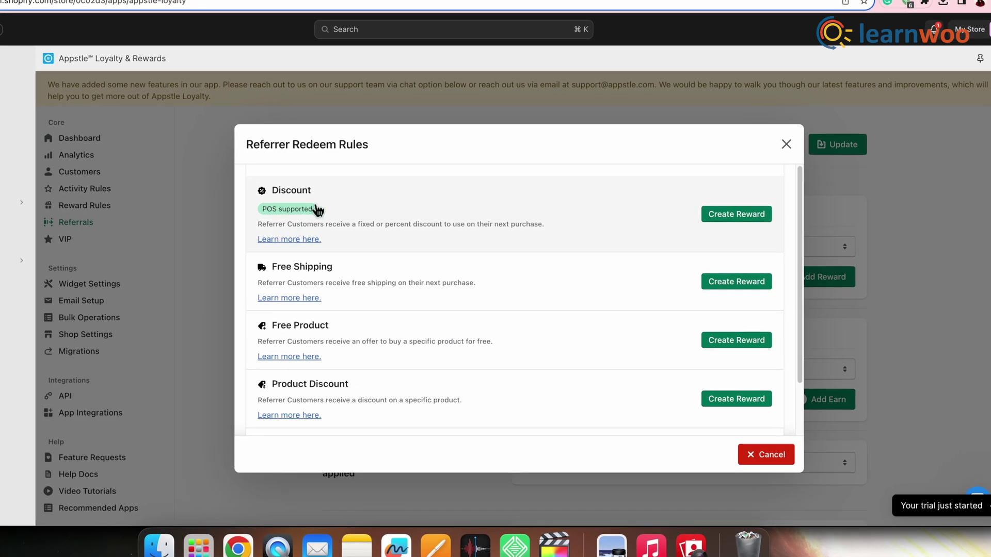
pyautogui.click(735, 212)
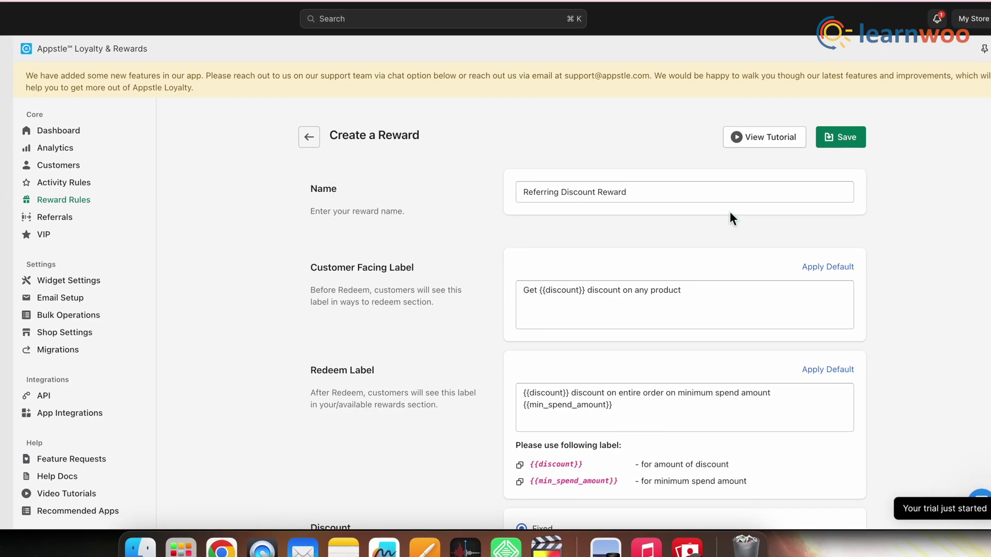
# Set the referring discount reward to 10 percent with a minimum spend of ₹90 and save it.
pyautogui.scroll(-3, 641, 421)
pyautogui.scroll(-3, 640, 419)
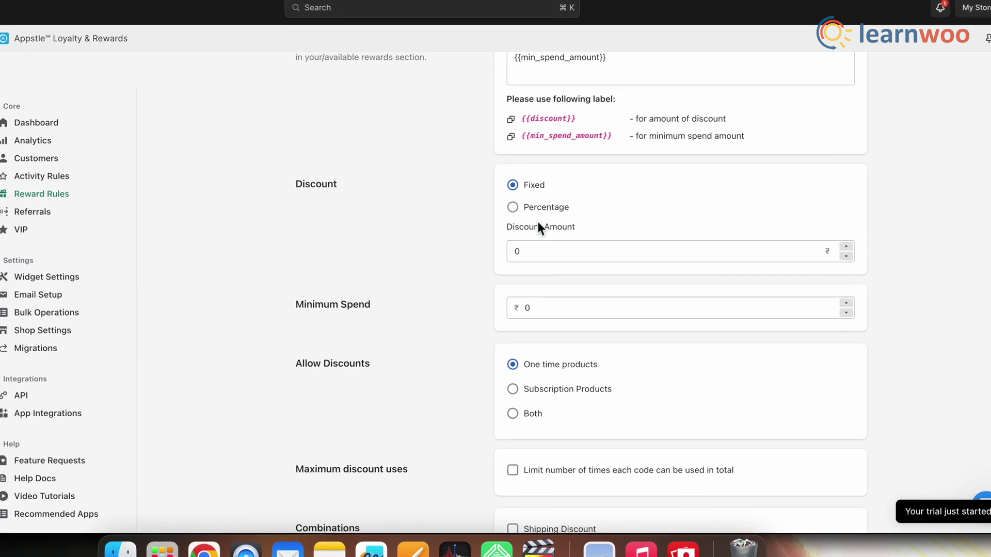
pyautogui.click(516, 390)
pyautogui.click(531, 249)
pyautogui.press('BackSpace')
pyautogui.write('10')
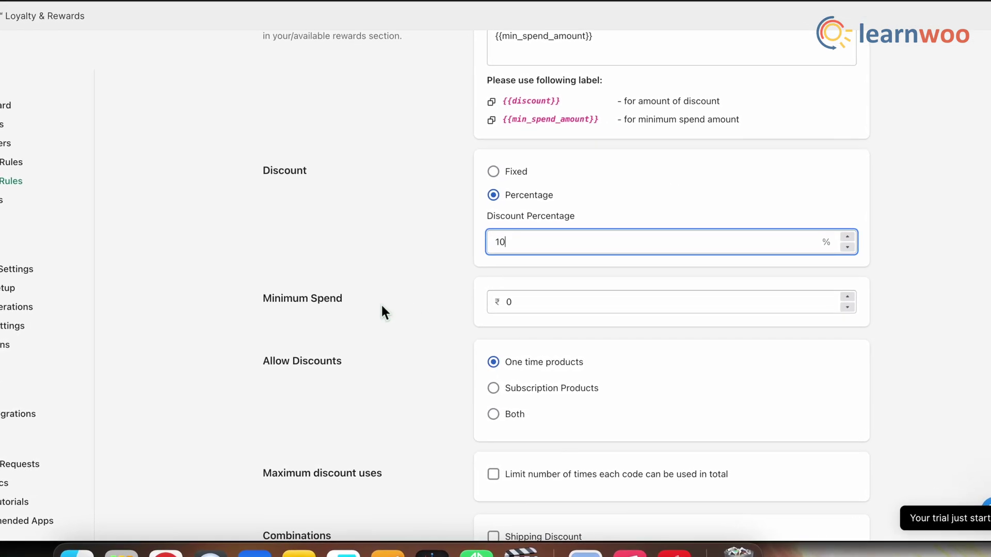
pyautogui.click(530, 309)
pyautogui.press('BackSpace')
pyautogui.write('90')
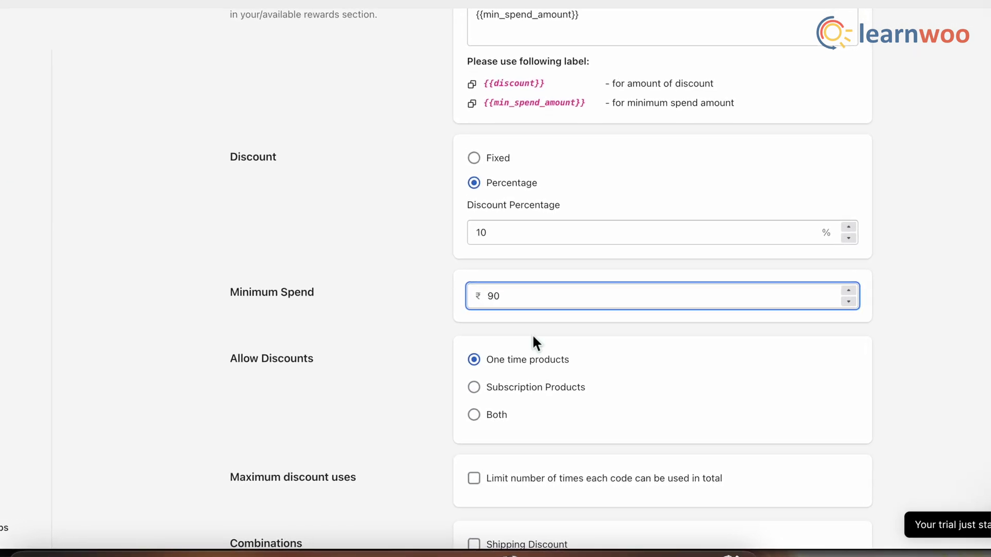
pyautogui.scroll(8, 540, 414)
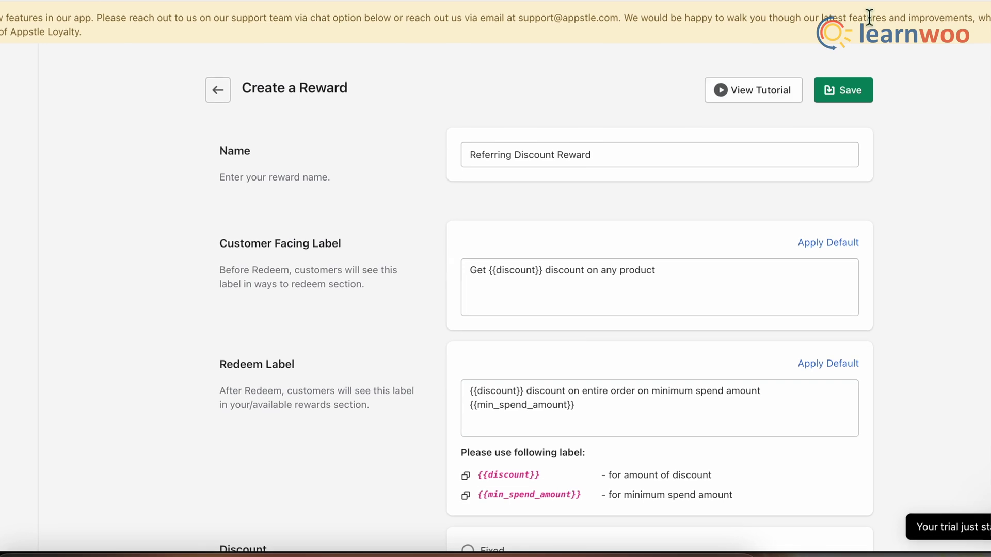
pyautogui.click(857, 101)
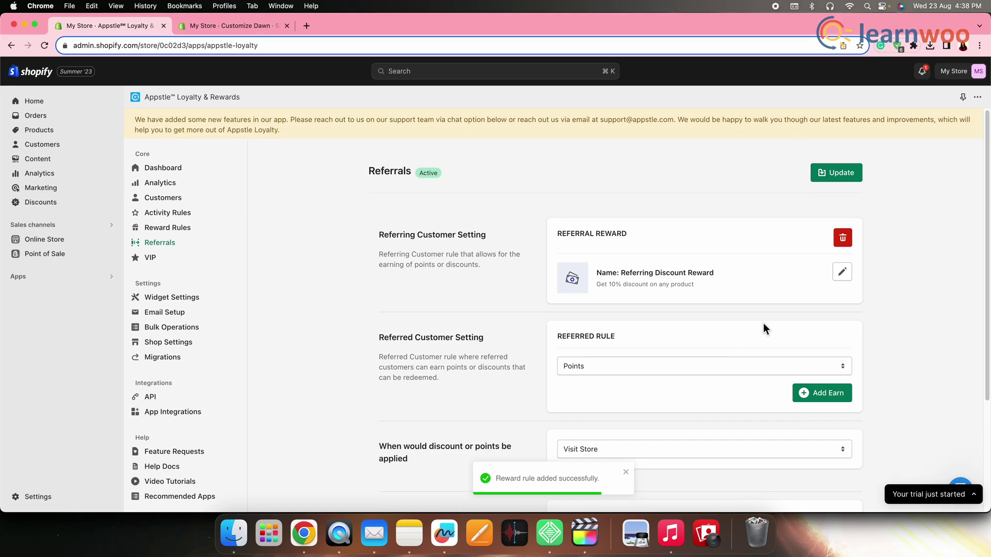
# Keep the referred customer's rule on Points, add an earn rule worth 100 points and save it.
pyautogui.scroll(-5, 763, 323)
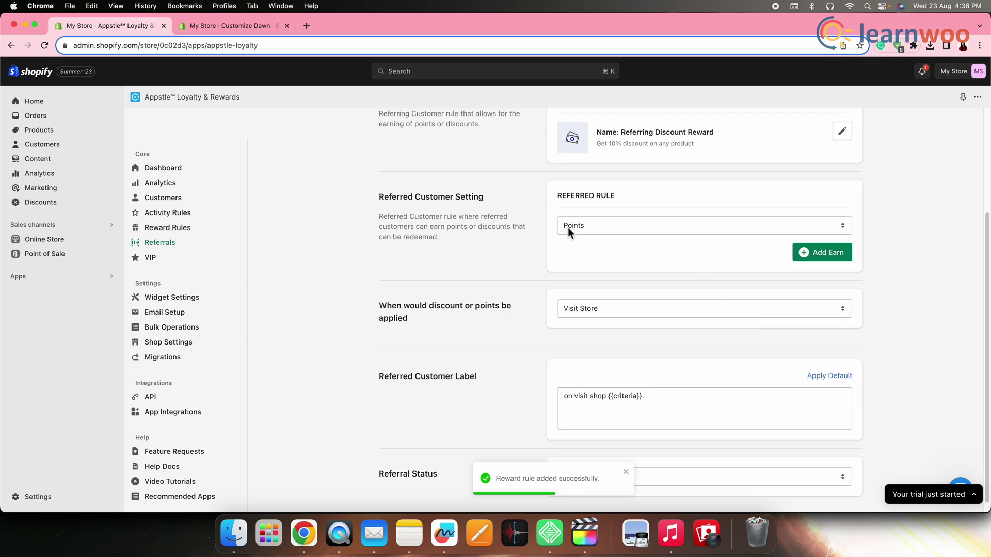
pyautogui.click(603, 226)
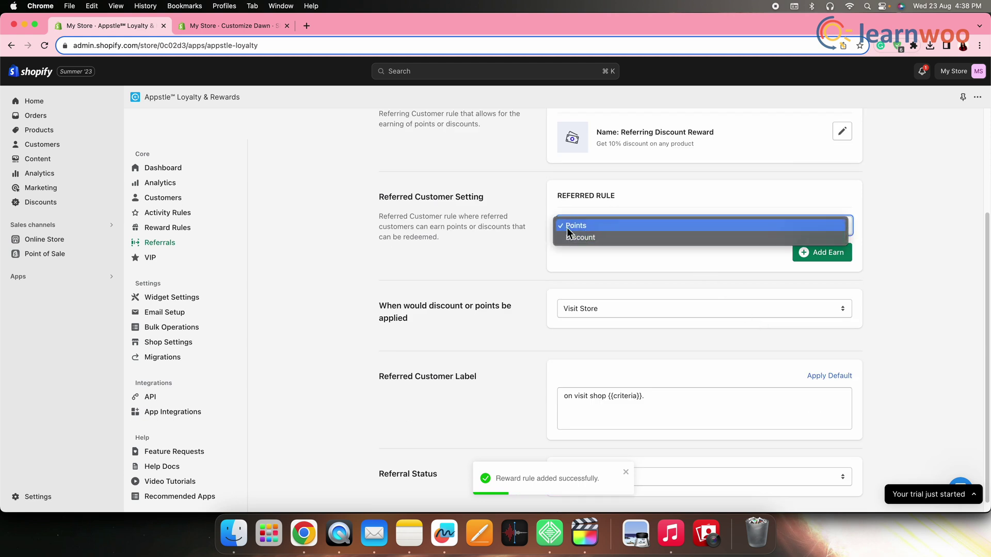
pyautogui.click(621, 229)
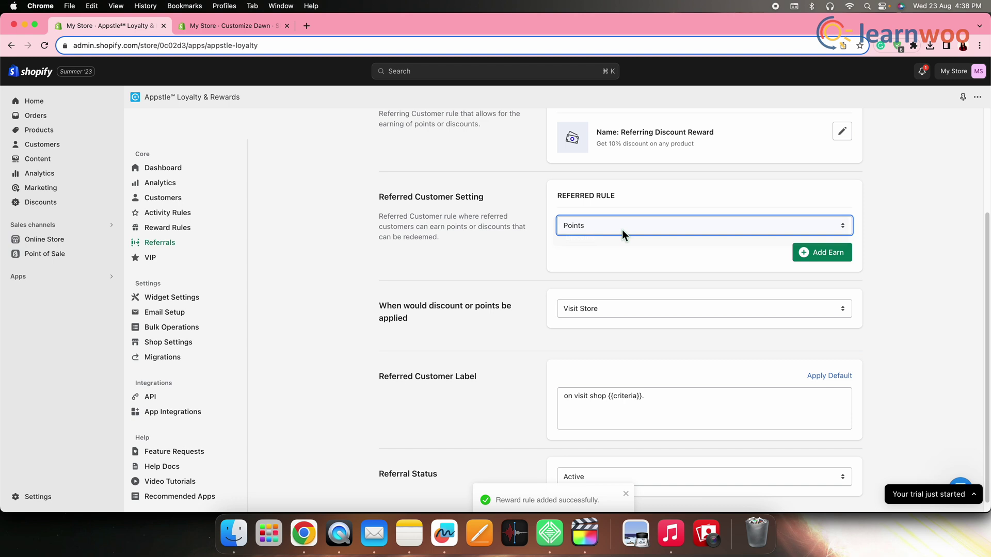
pyautogui.click(821, 252)
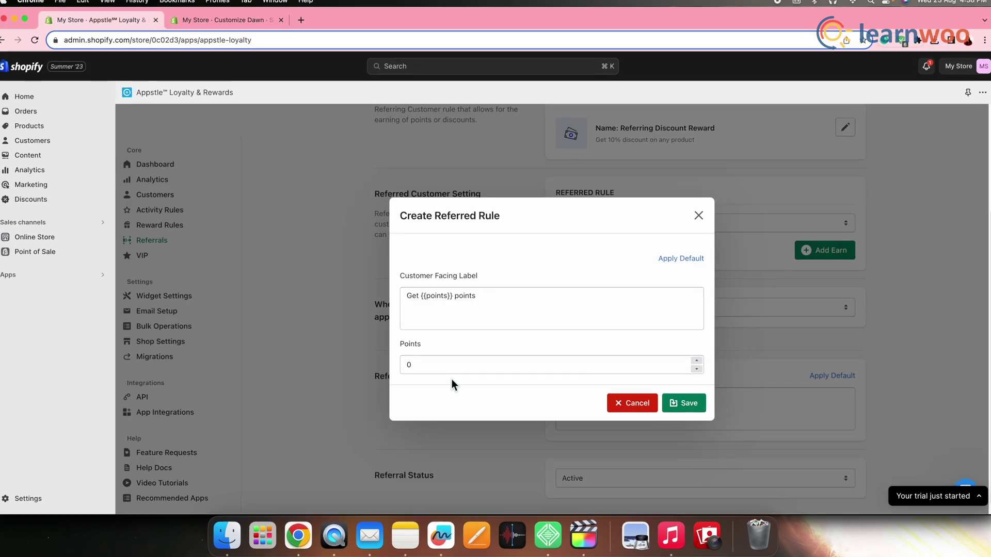
pyautogui.click(425, 365)
pyautogui.press('BackSpace')
pyautogui.write('10')
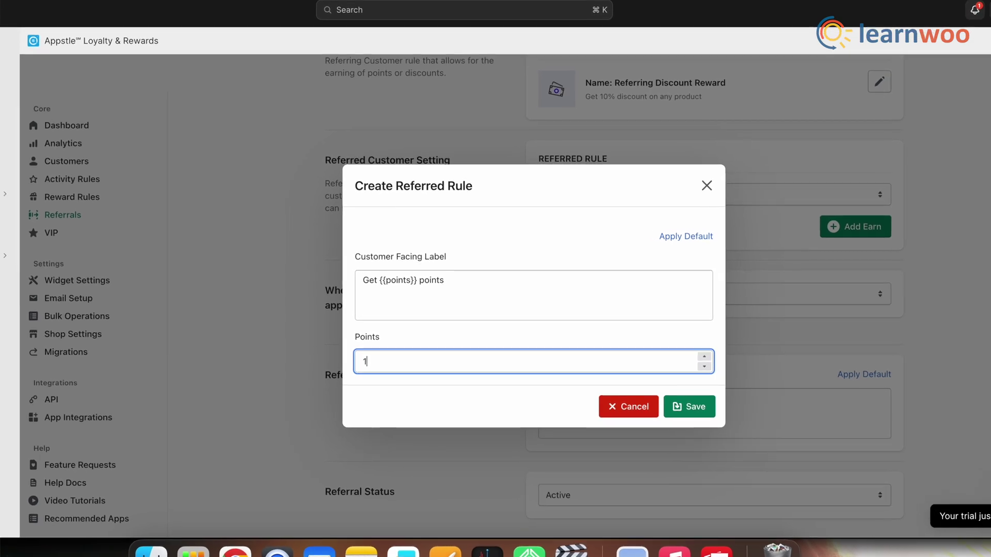
pyautogui.write('0')
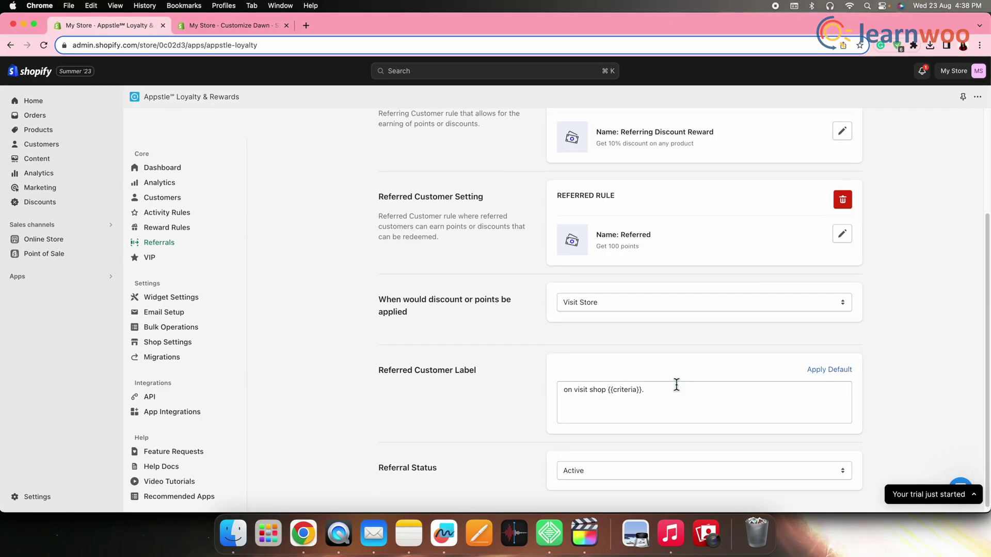
# Keep the referral reward trigger on Visit Store and the referral status Active, and update the referral rule.
pyautogui.scroll(-1, 676, 385)
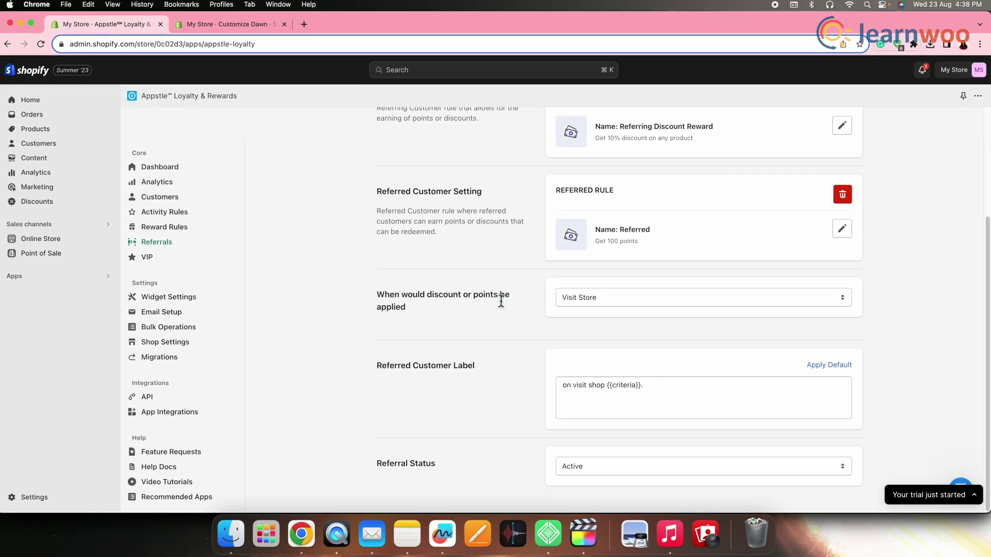
pyautogui.click(599, 299)
pyautogui.click(604, 297)
pyautogui.click(603, 297)
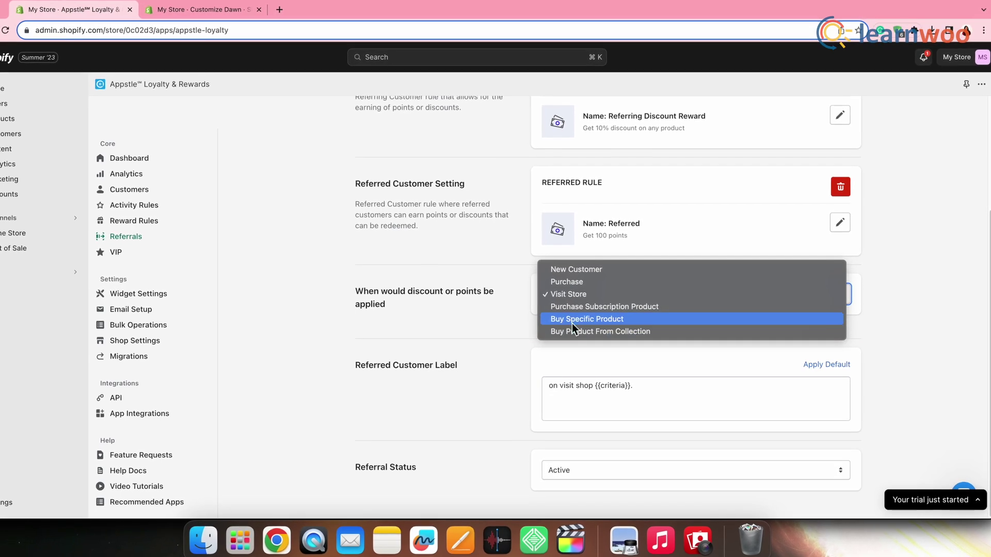
pyautogui.click(560, 294)
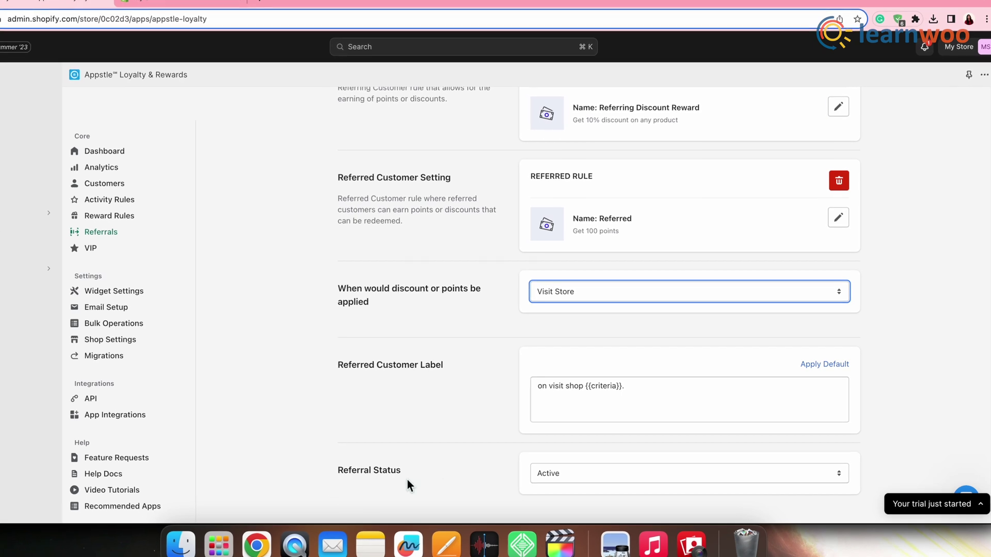
pyautogui.click(596, 475)
pyautogui.click(562, 476)
pyautogui.scroll(4, 664, 418)
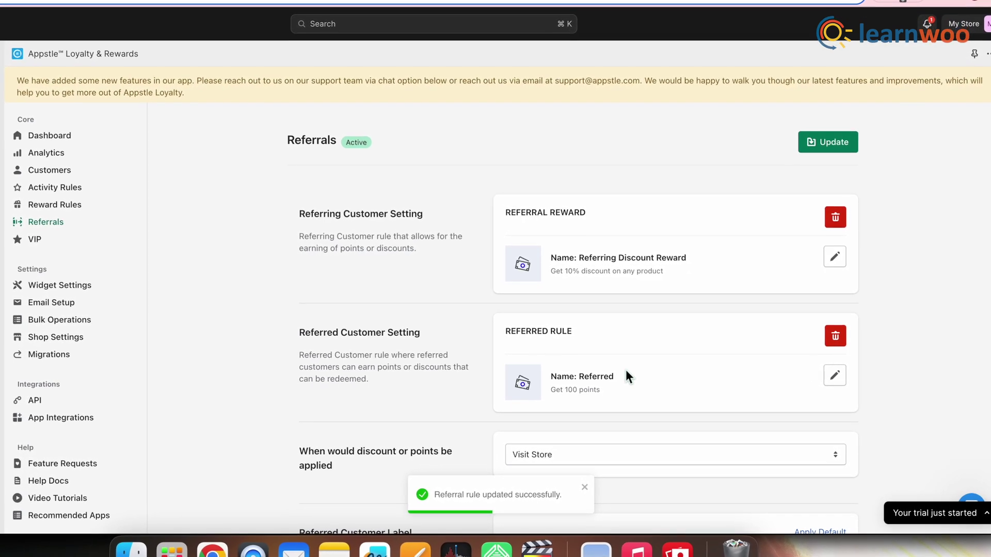
pyautogui.scroll(-2, 623, 374)
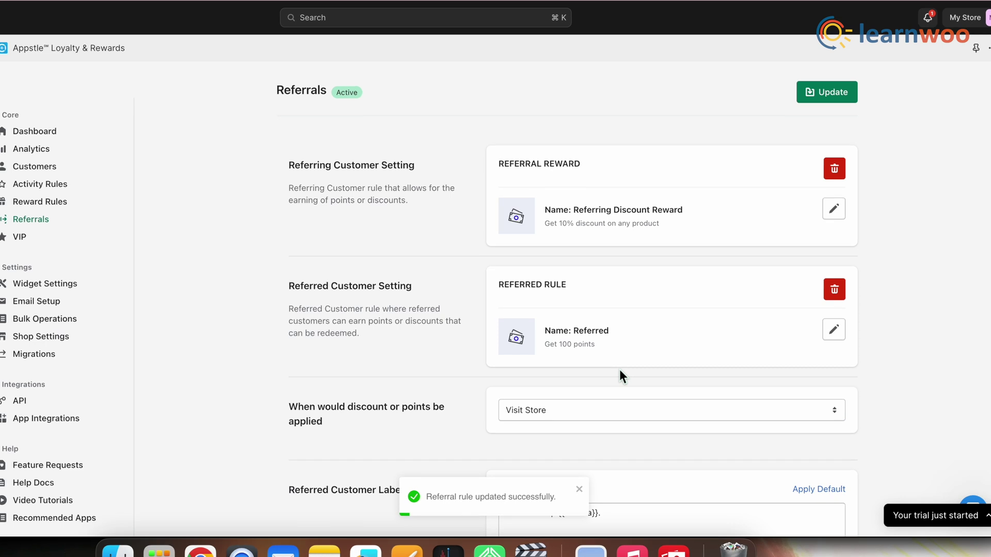
pyautogui.scroll(-2, 619, 370)
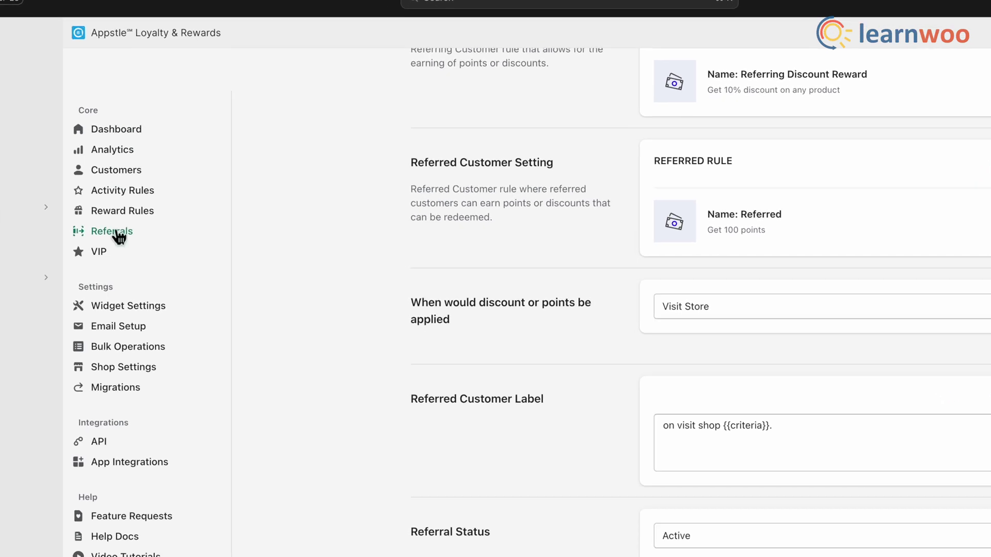
# Open the VIP program and review its tiers, tier settings and status.
pyautogui.click(102, 252)
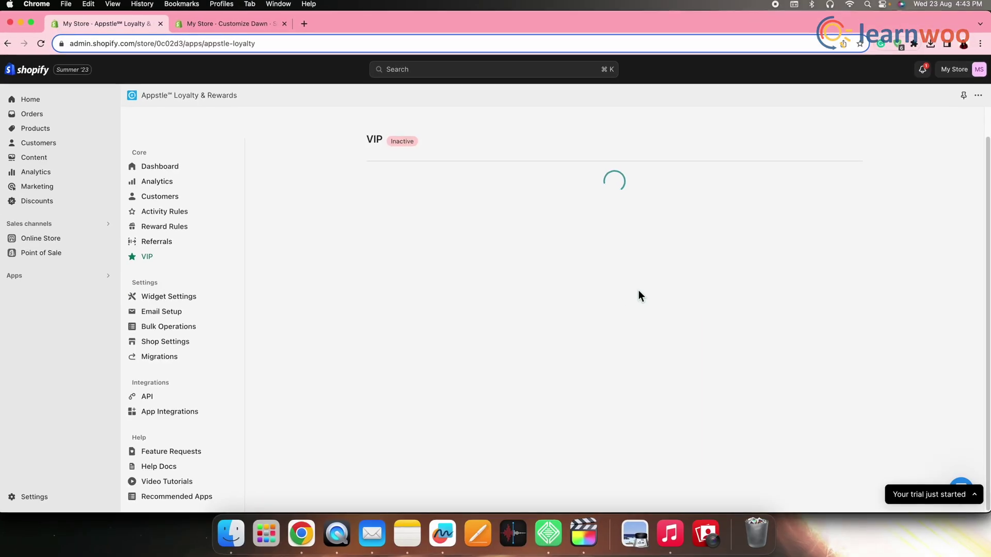
pyautogui.scroll(-10, 805, 309)
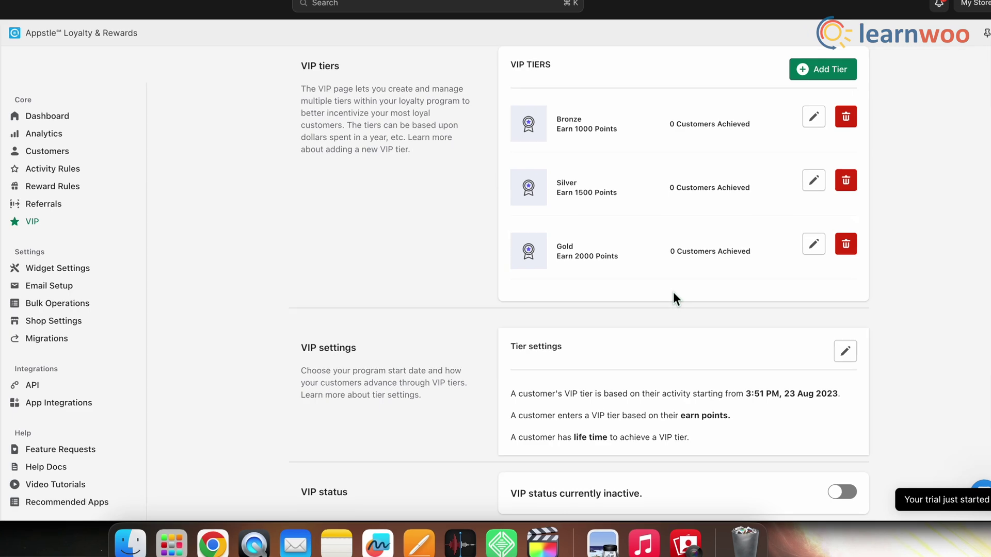
# Activate the VIP status, look over the VIP tiers and settings, and deactivate the status again.
pyautogui.click(832, 498)
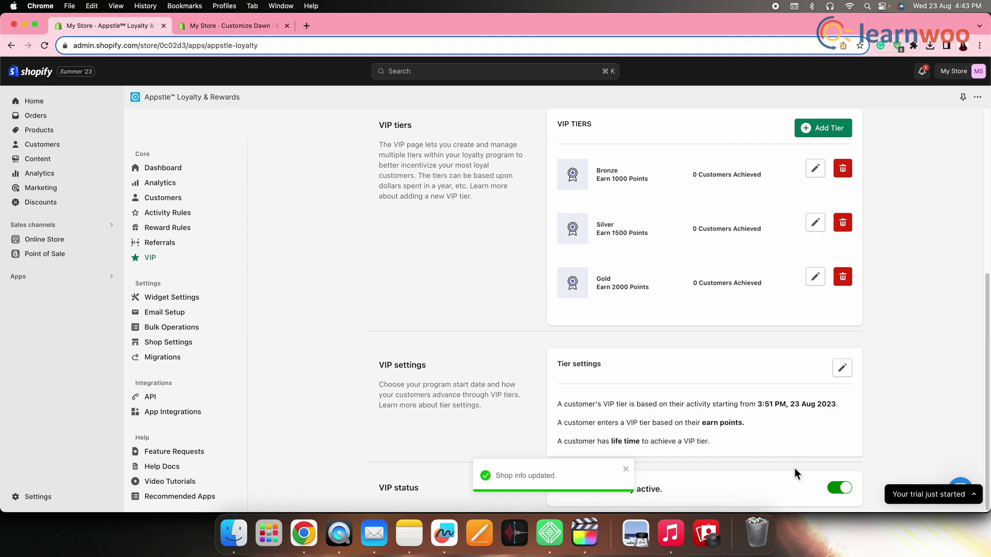
pyautogui.scroll(-5, 794, 456)
pyautogui.scroll(2, 793, 456)
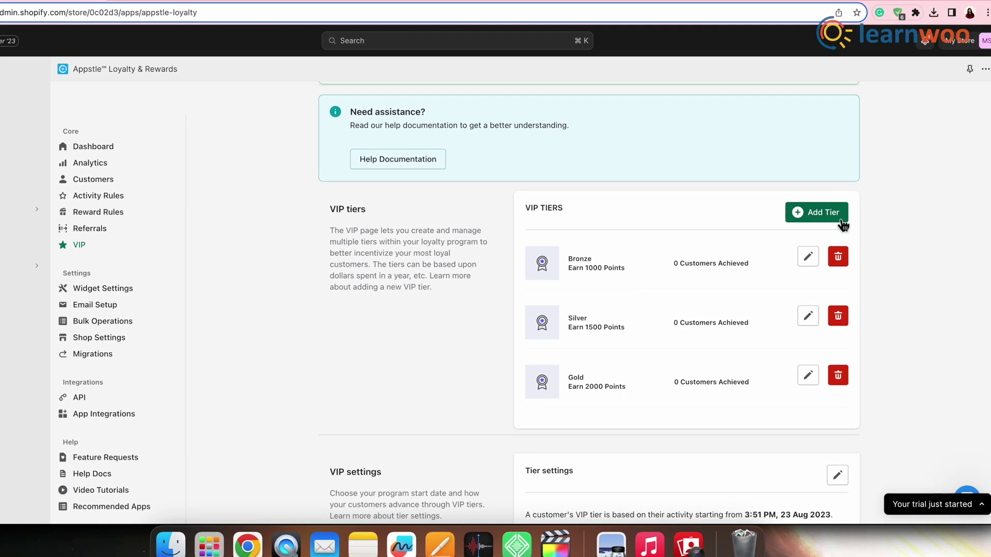
pyautogui.scroll(-5, 787, 380)
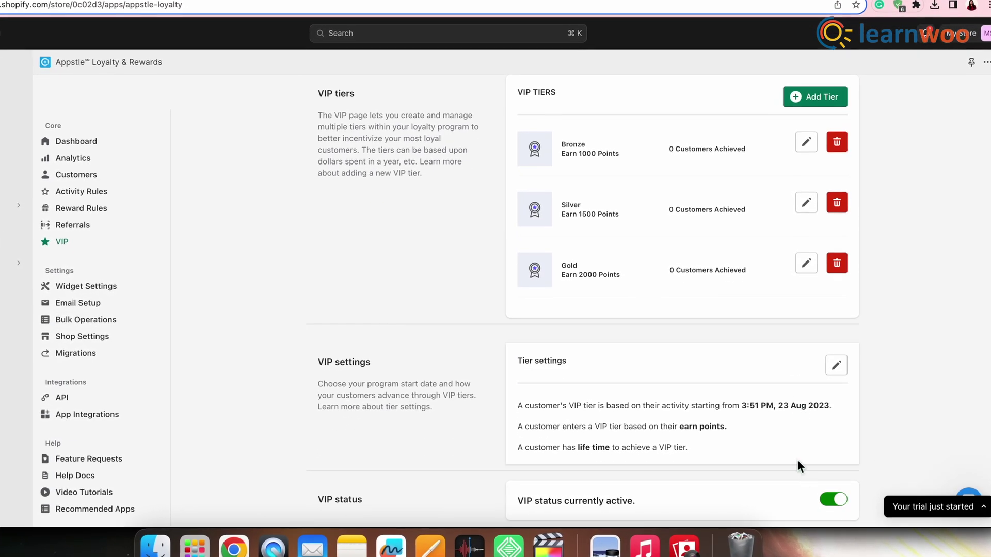
pyautogui.click(837, 502)
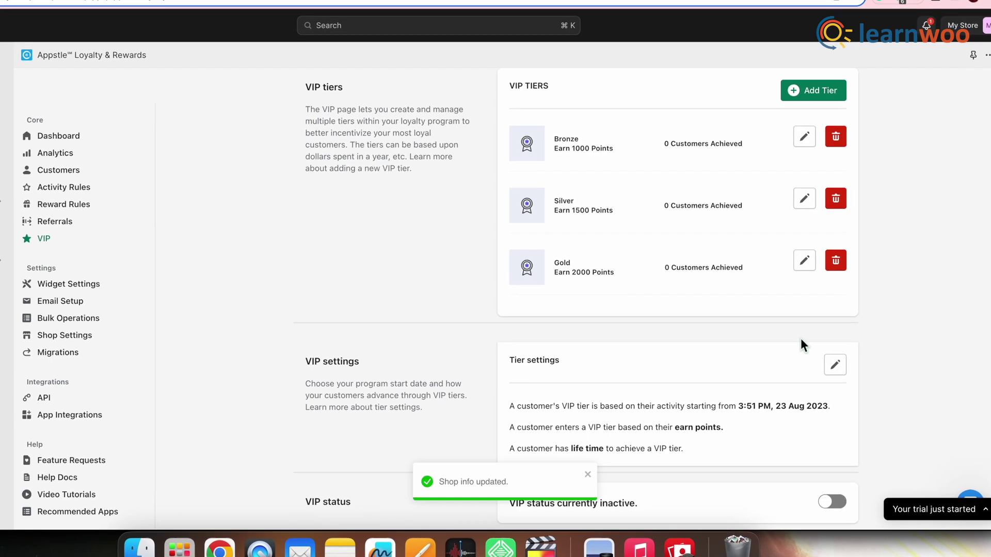
# Add a VIP tier named Diamond with a milestone of 2500, save it and return to the VIP overview.
pyautogui.click(815, 91)
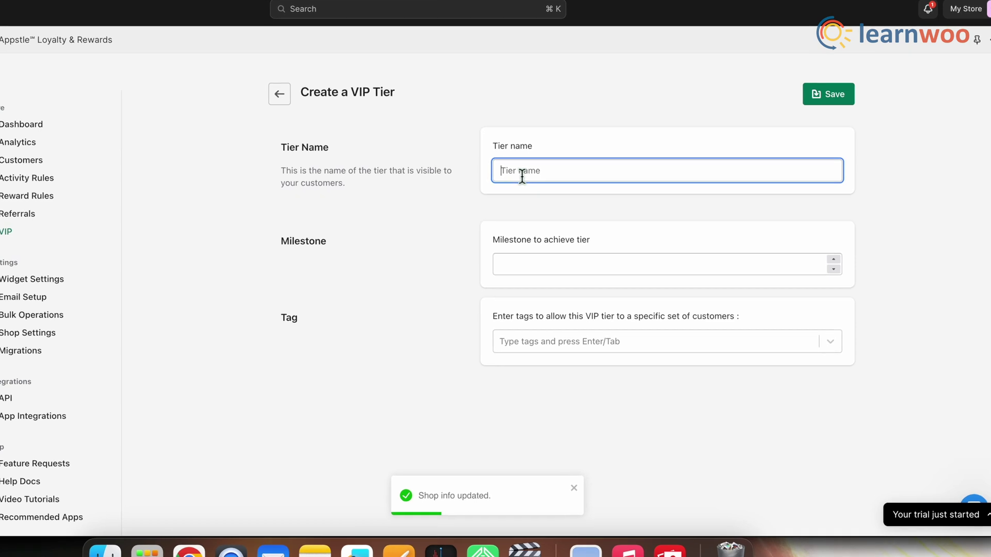
pyautogui.write('Dia')
pyautogui.write('mond')
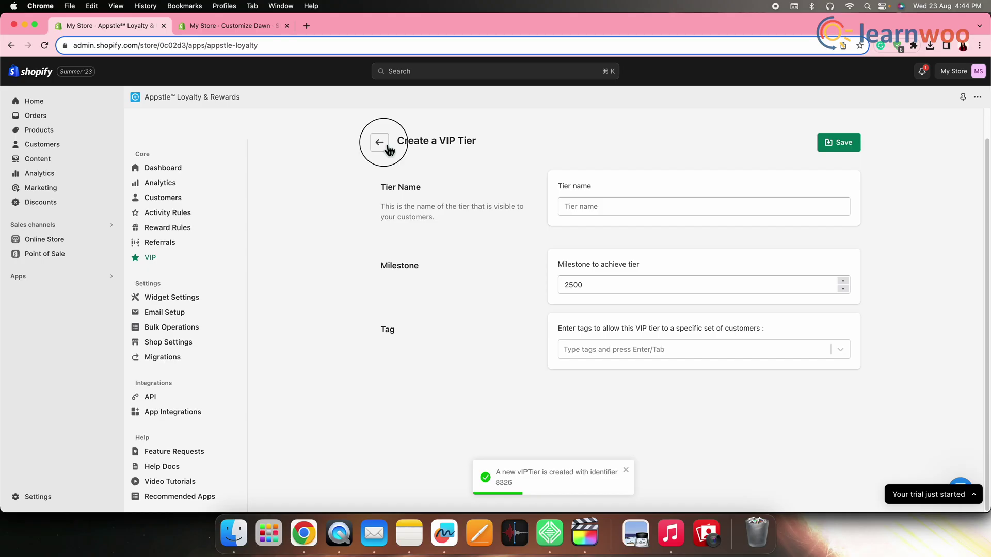
pyautogui.click(184, 48)
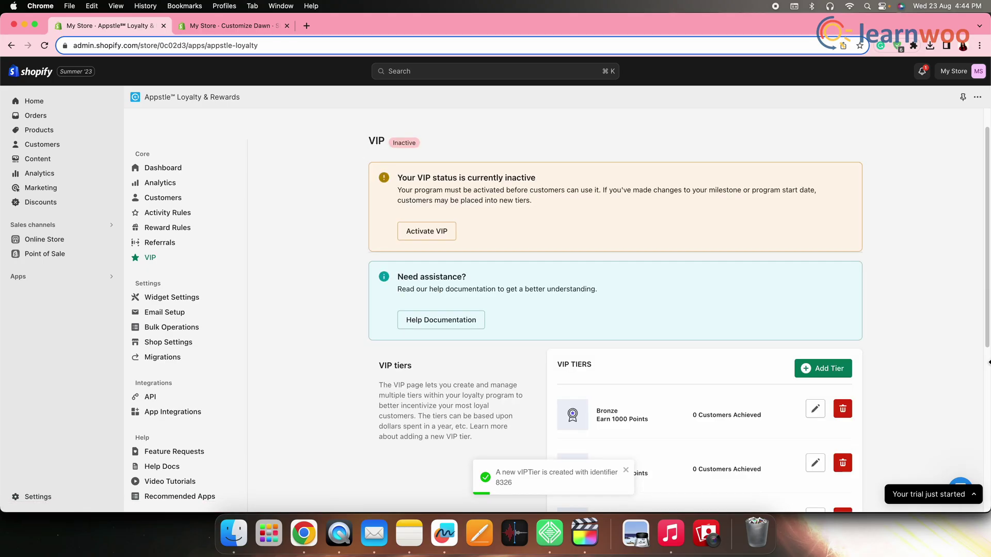
# Check the Diamond tier in the VIP tier list and activate the VIP status.
pyautogui.scroll(-5, 924, 360)
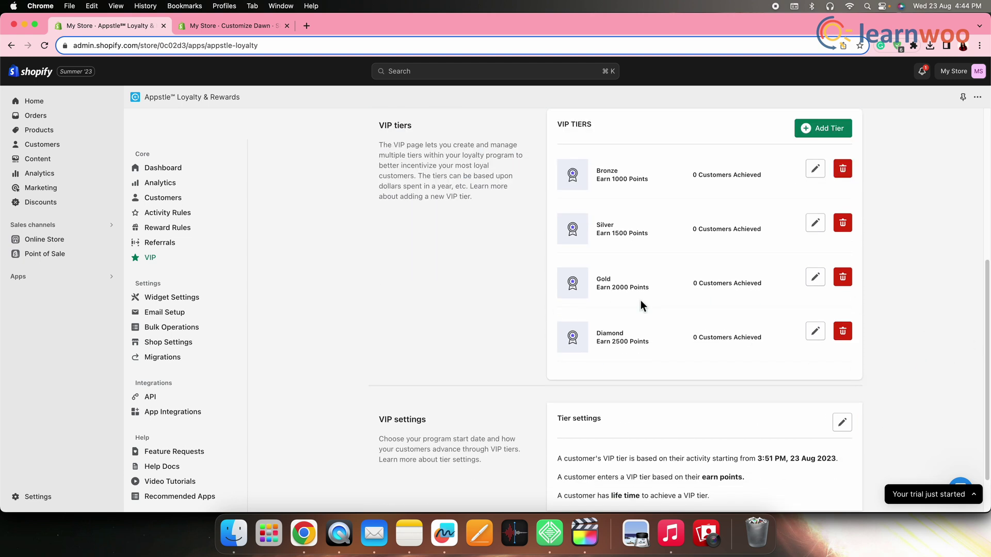
pyautogui.scroll(-2, 877, 387)
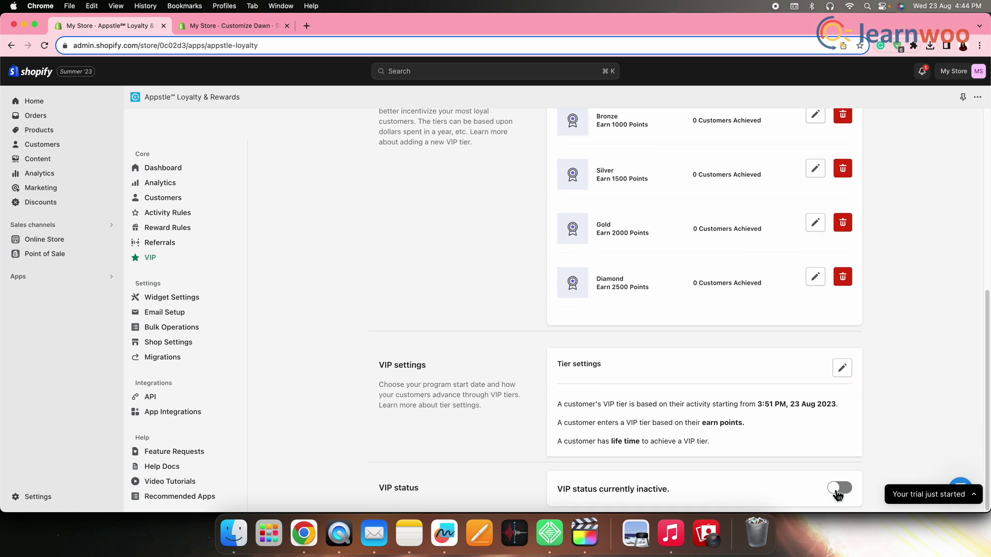
pyautogui.scroll(4, 762, 341)
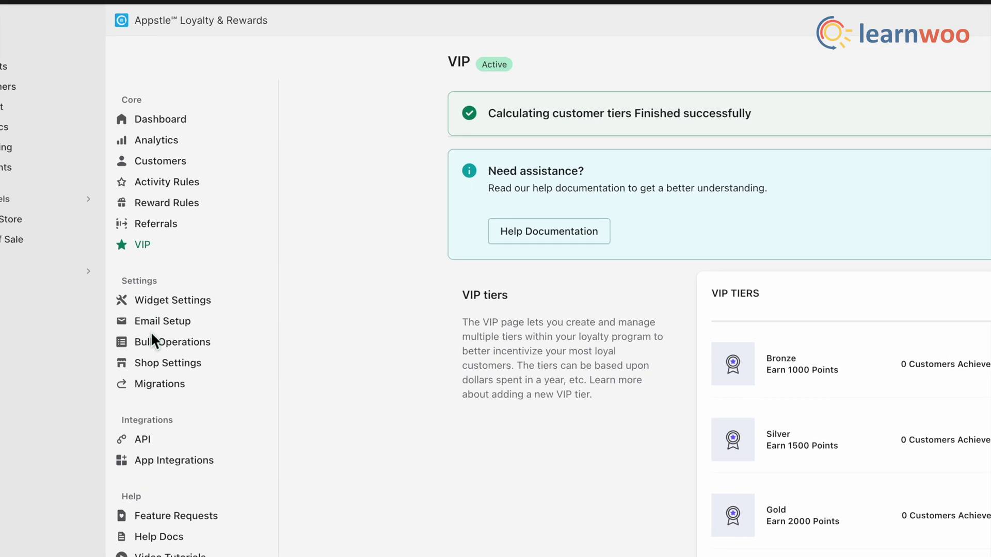
# Open the email template list and toggle the status of the Welcome Email.
pyautogui.click(136, 329)
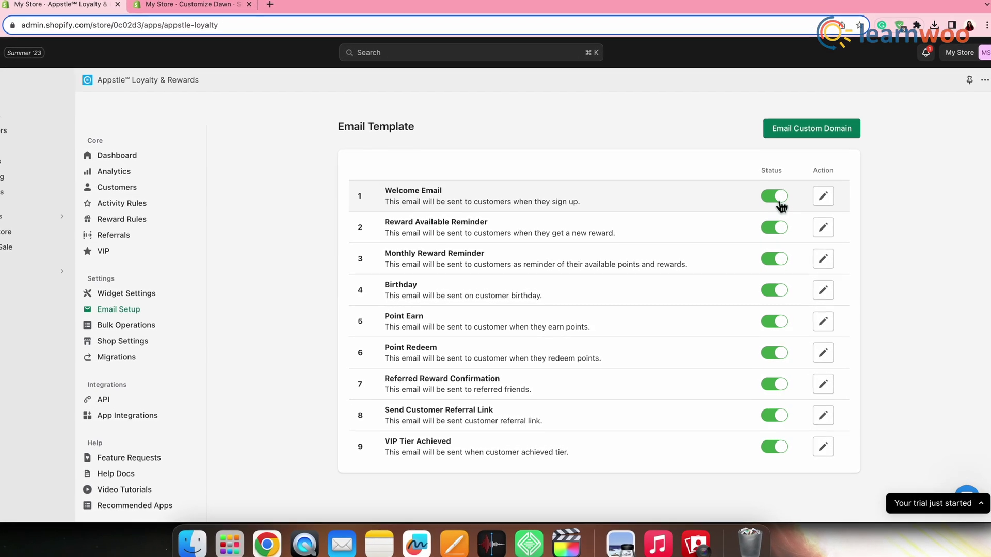
pyautogui.click(778, 199)
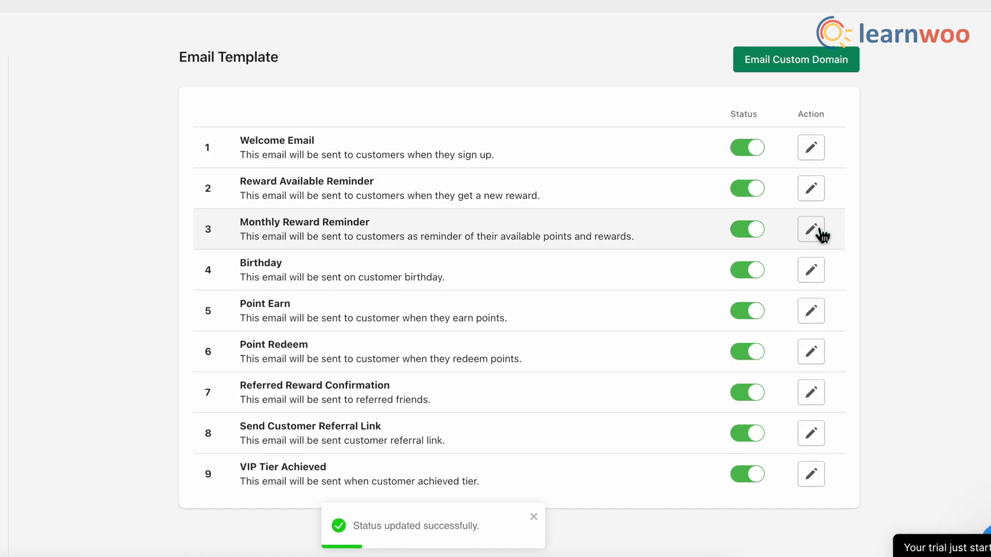
# Review the Birthday email template's global and content settings, update the template and send a test email.
pyautogui.click(816, 280)
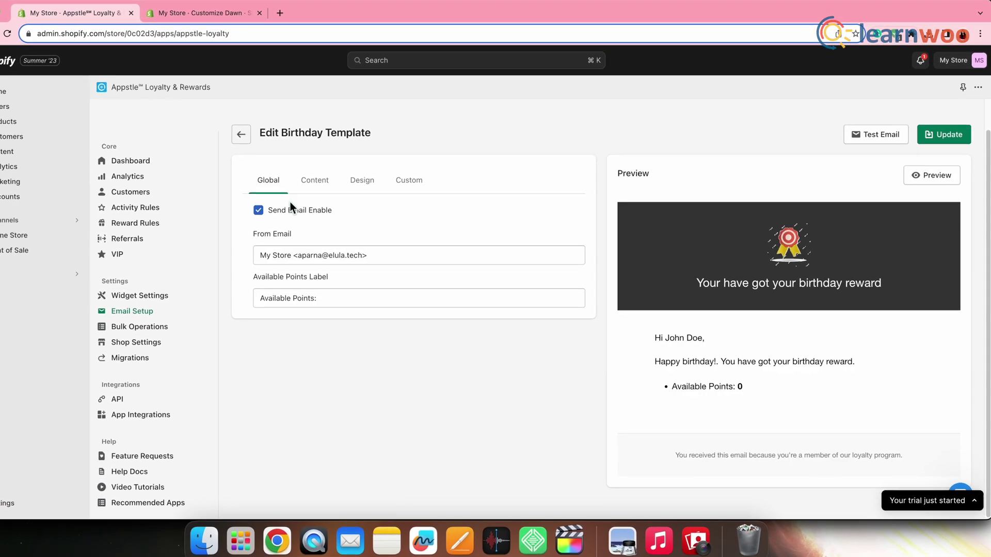
pyautogui.click(312, 182)
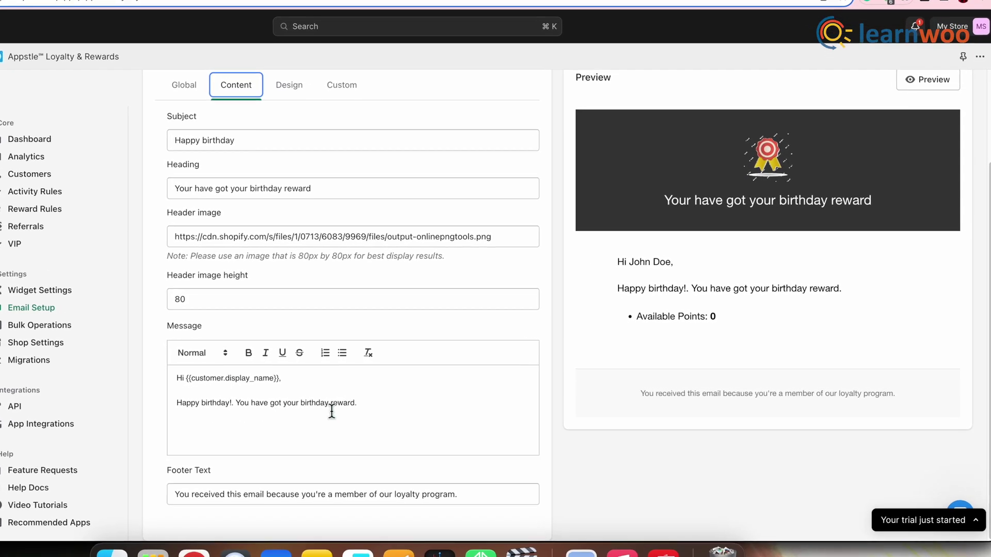
pyautogui.scroll(3, 352, 368)
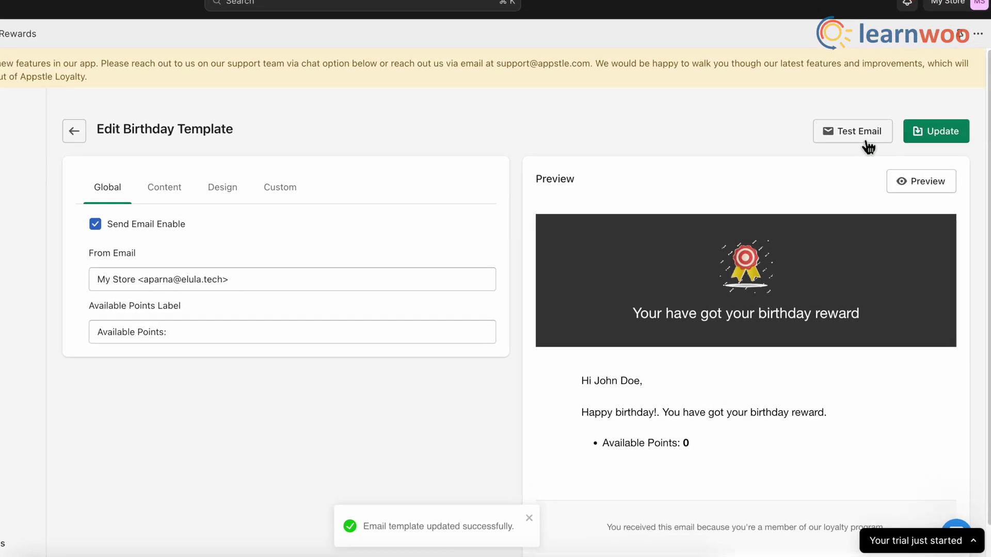
pyautogui.click(845, 125)
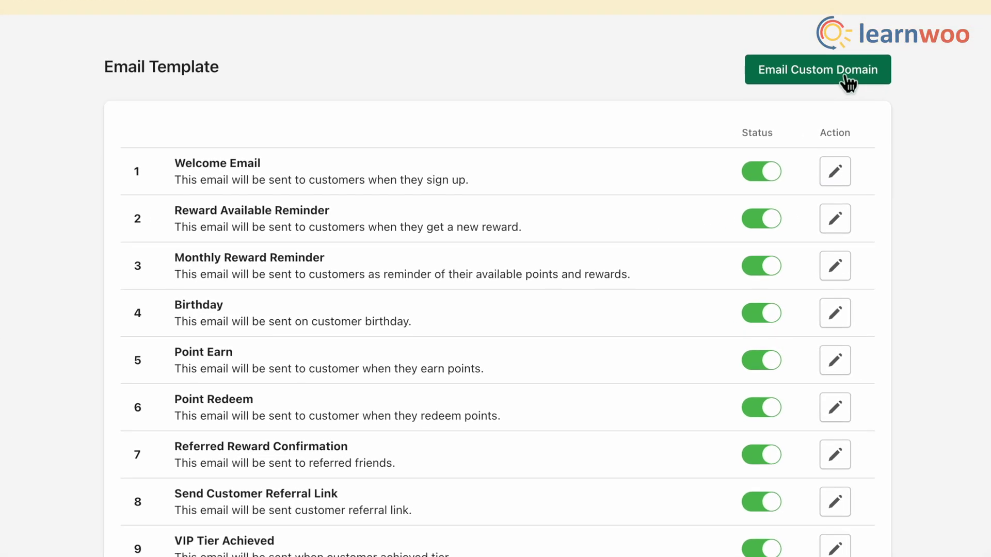
# Open the custom email domain setup, read its instructions and play the tutorial video.
pyautogui.click(818, 67)
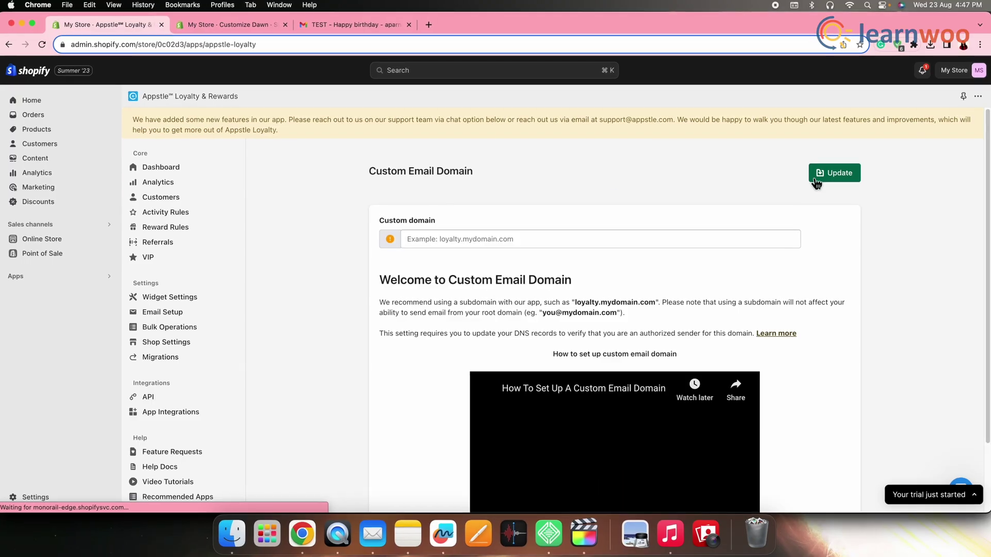
pyautogui.scroll(-3, 722, 330)
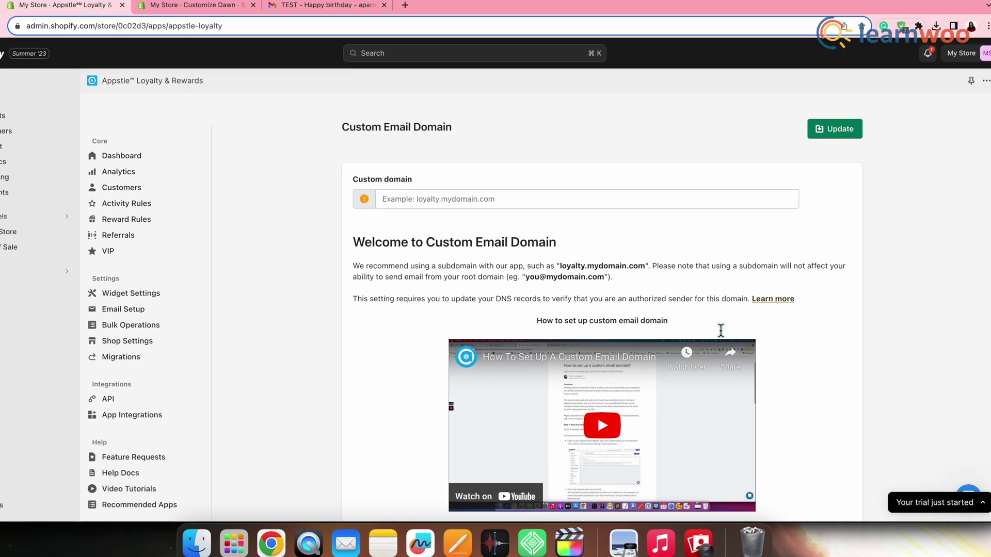
pyautogui.click(610, 398)
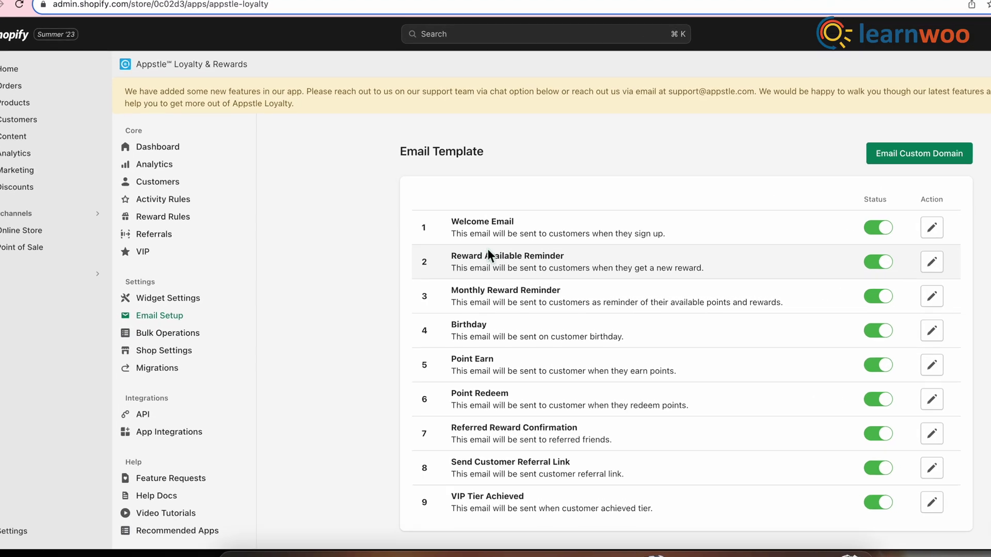
# Import customer data from sample.csv in the Downloads folder through the Import Customer Data migration option.
pyautogui.click(150, 376)
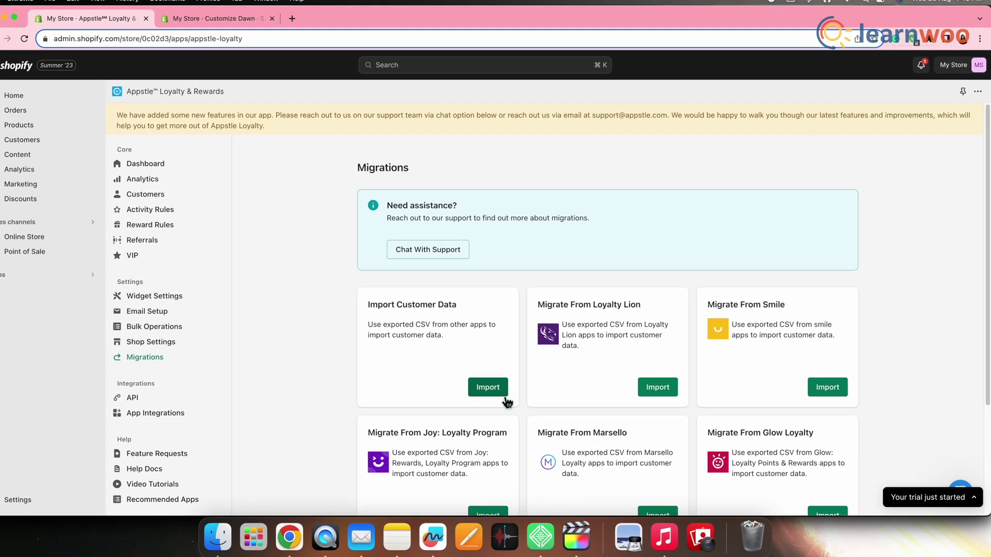
pyautogui.scroll(-5, 733, 422)
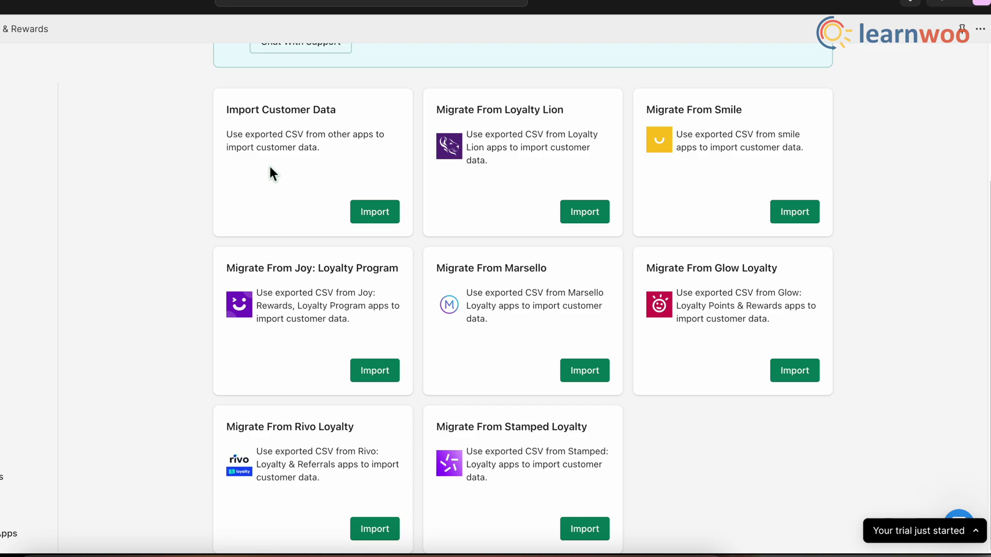
pyautogui.click(359, 209)
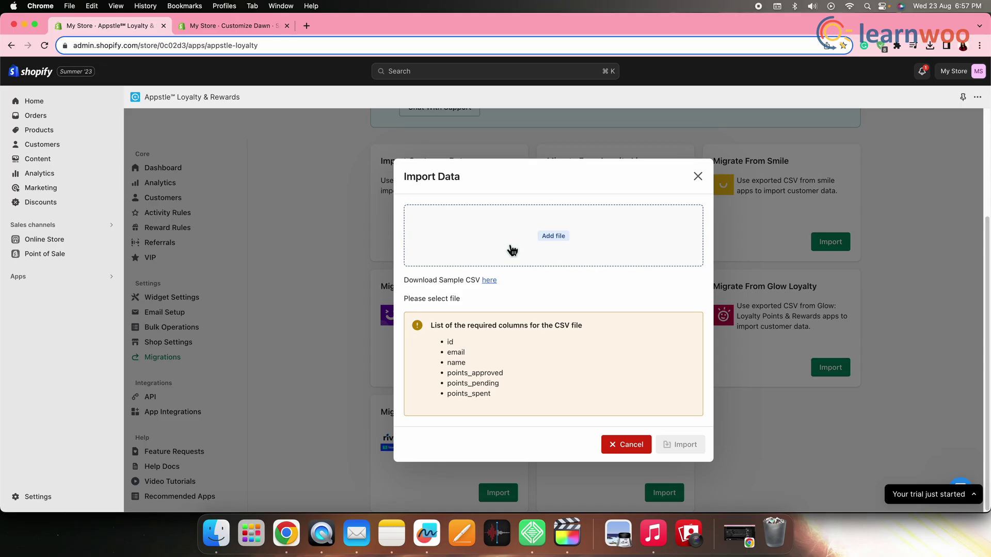
pyautogui.click(553, 237)
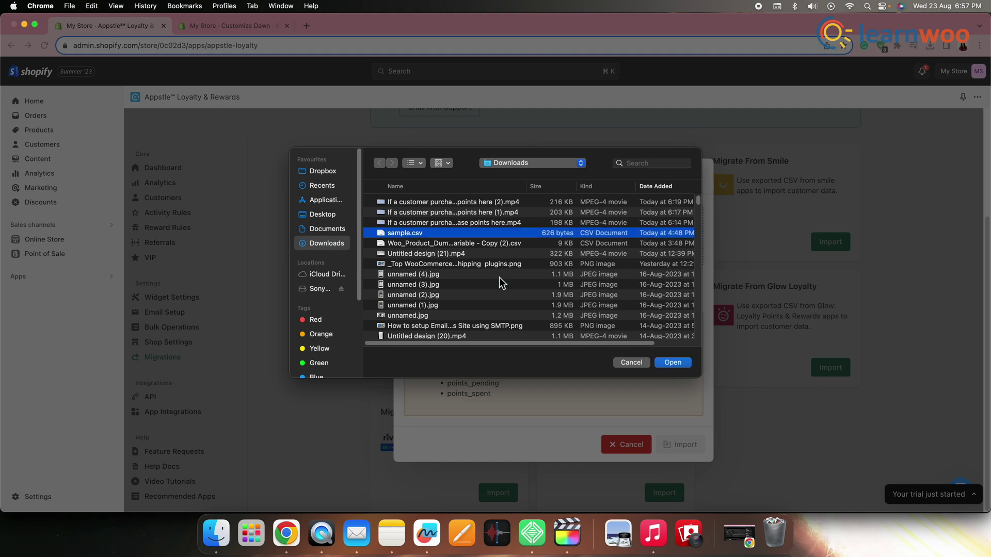
pyautogui.click(673, 363)
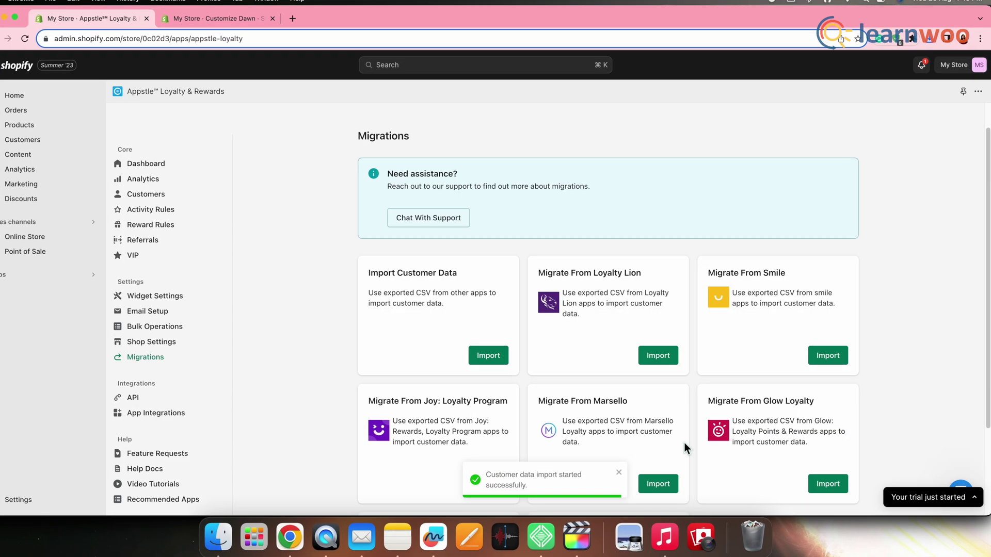
pyautogui.scroll(-5, 678, 444)
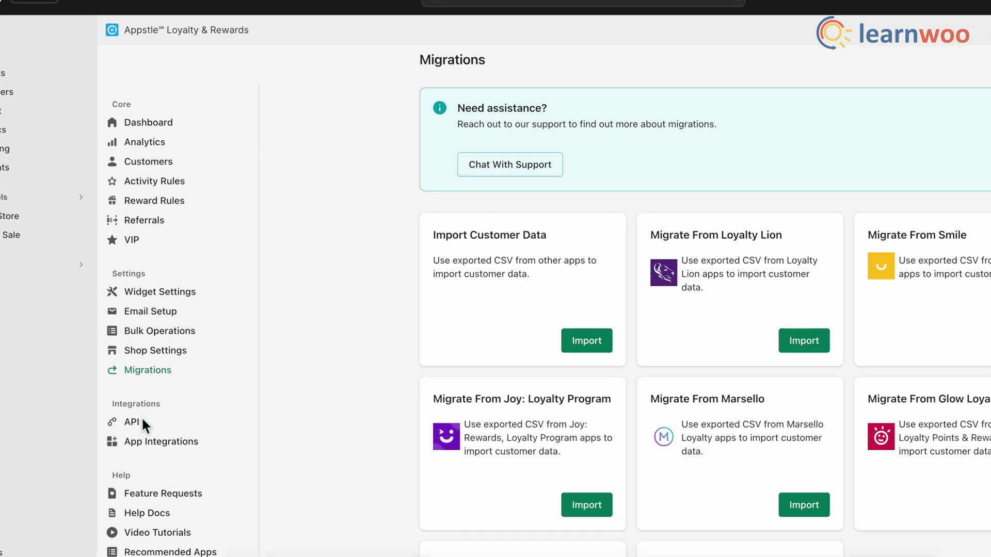
# Browse the available app integrations, including the Appstle, review and page builder categories.
pyautogui.click(160, 464)
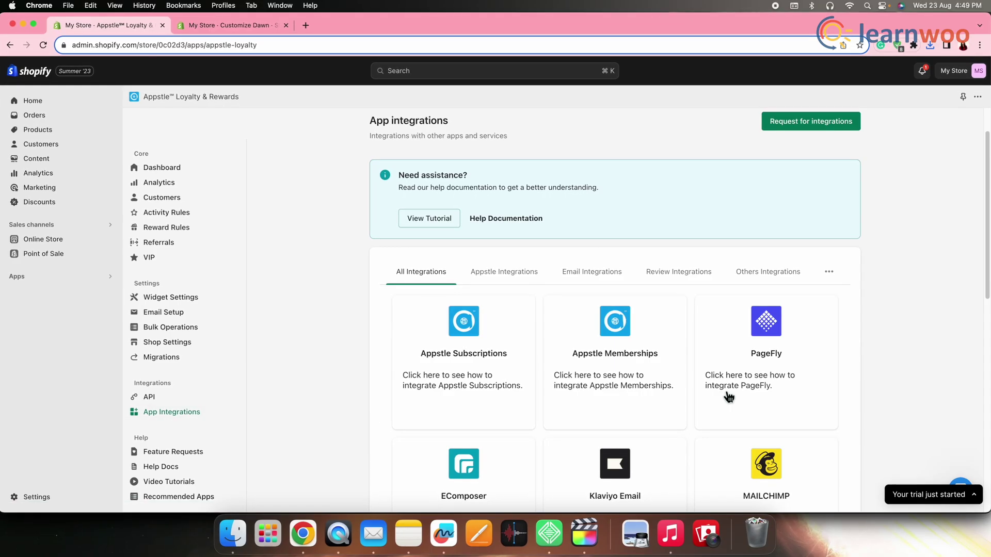
pyautogui.scroll(-5, 729, 397)
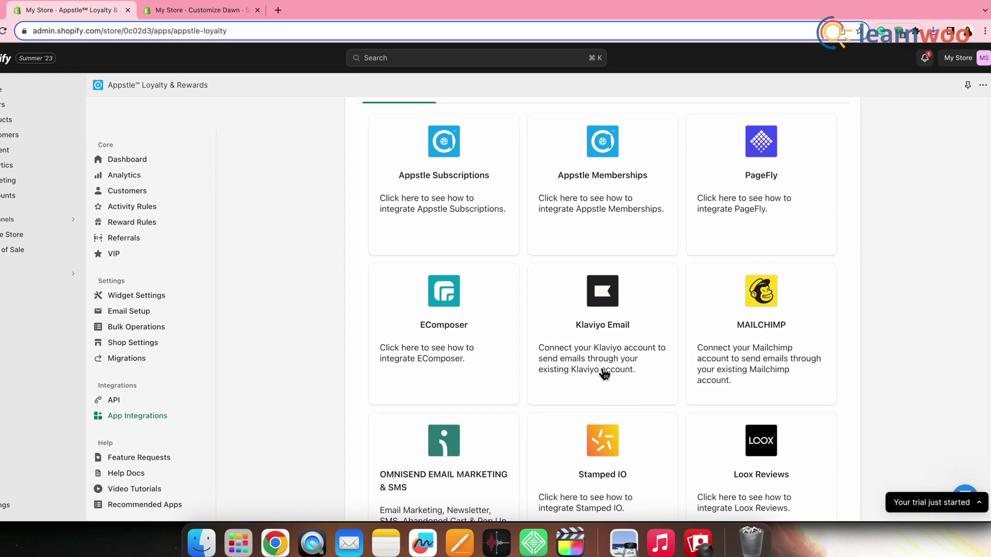
pyautogui.scroll(2, 597, 310)
pyautogui.click(472, 146)
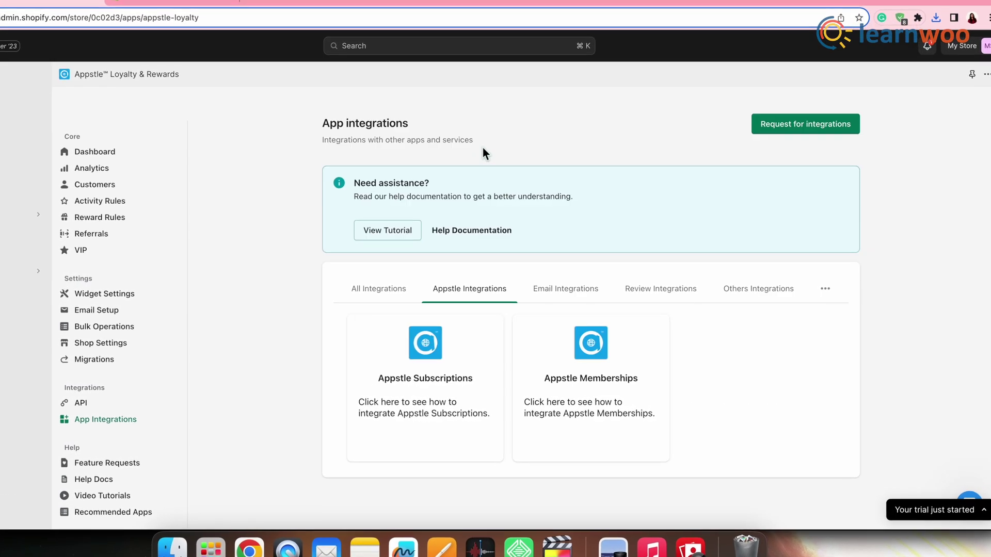
pyautogui.click(651, 291)
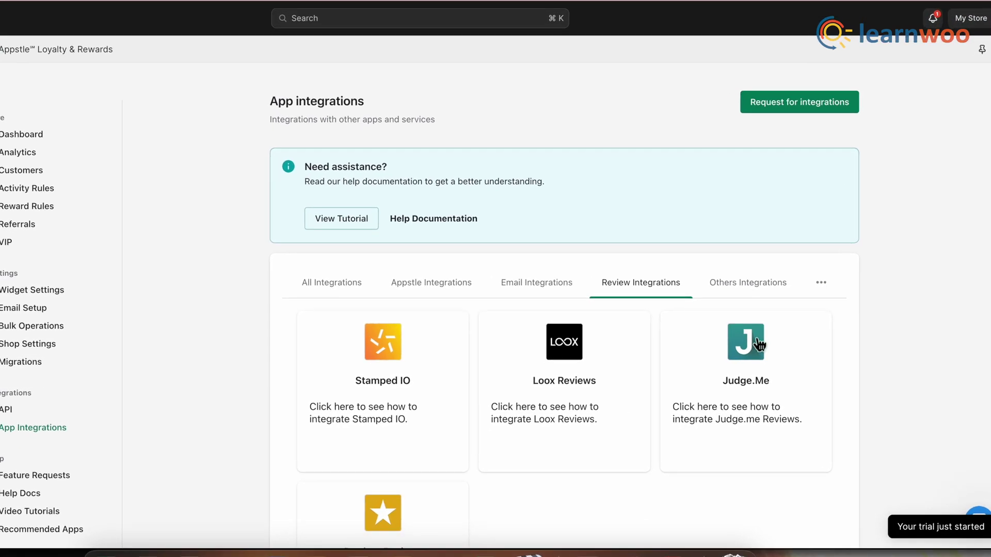
pyautogui.scroll(-2, 759, 345)
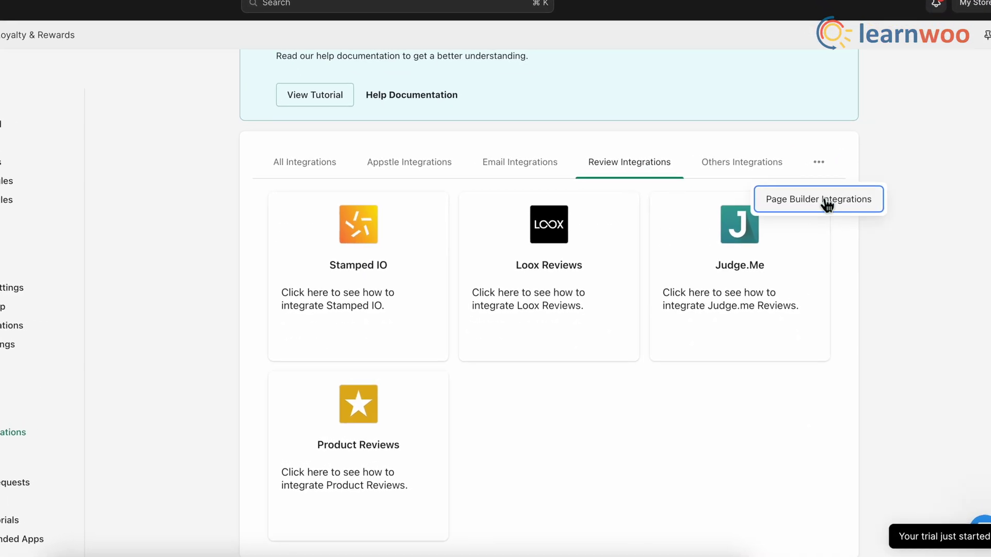
pyautogui.click(825, 201)
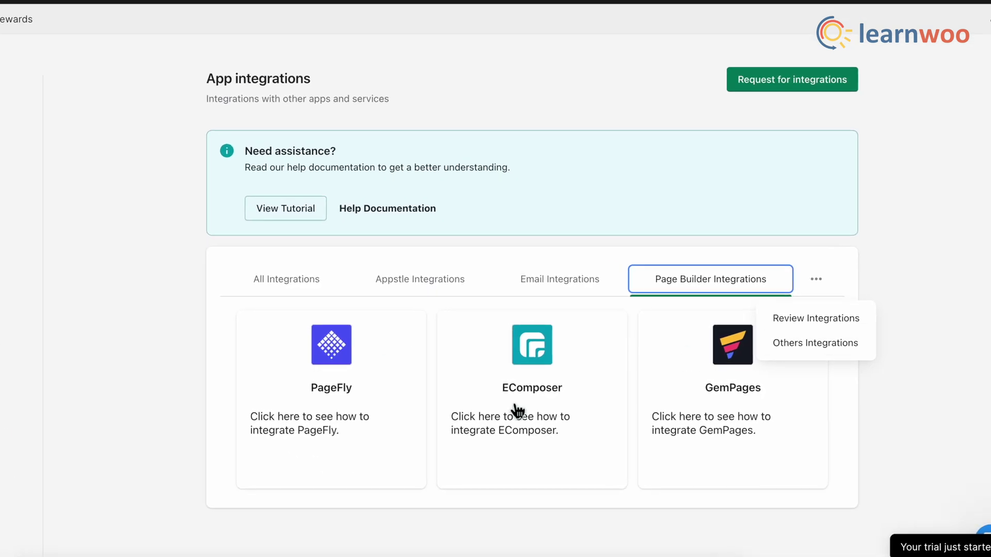